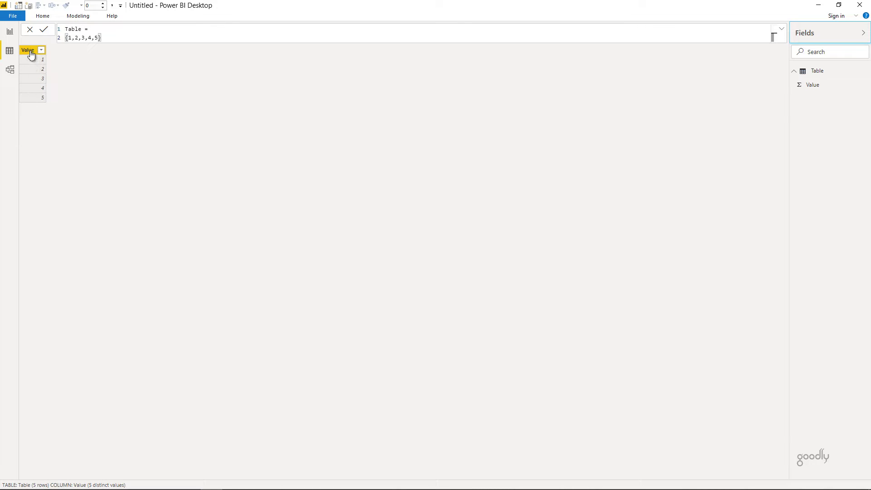
- Add a matrix visual near the middle of the report page, with the Value field of Table as its rows
click(9, 30)
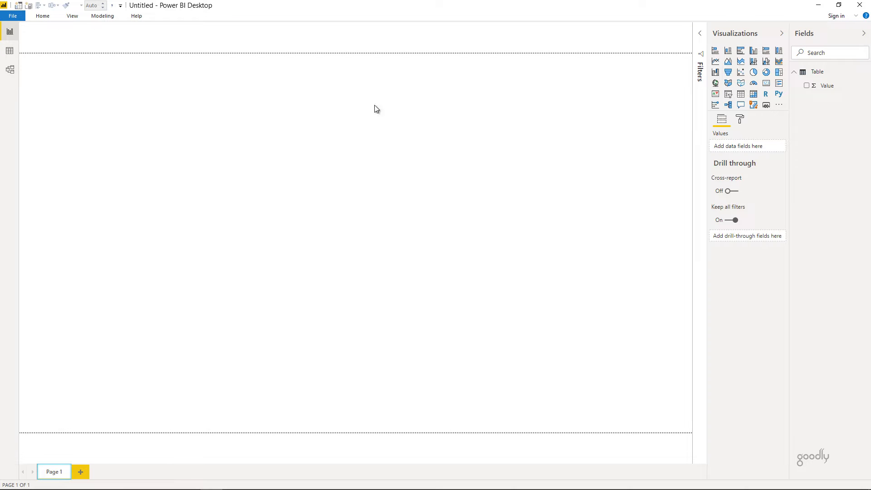
click(755, 98)
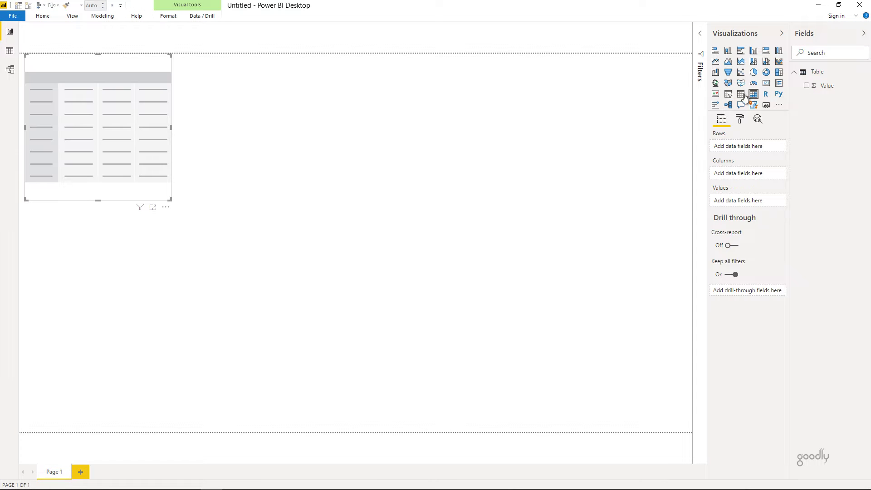
drag(142, 88, 508, 152)
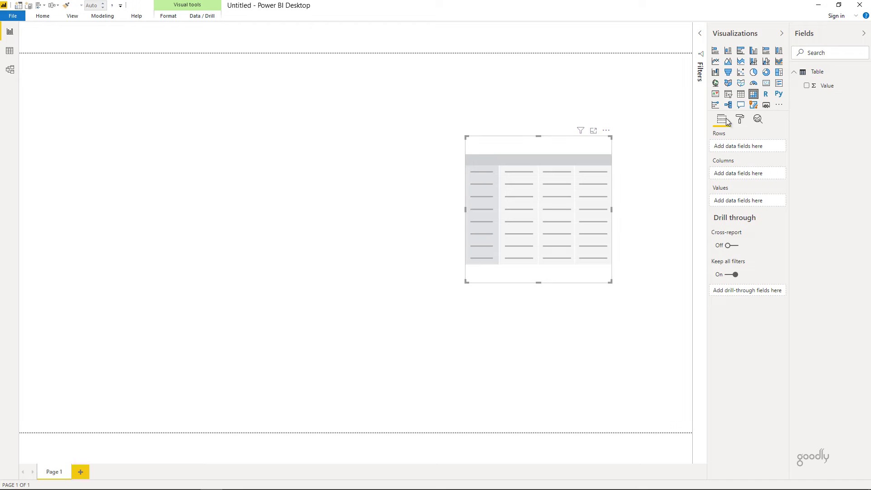
drag(835, 86, 558, 200)
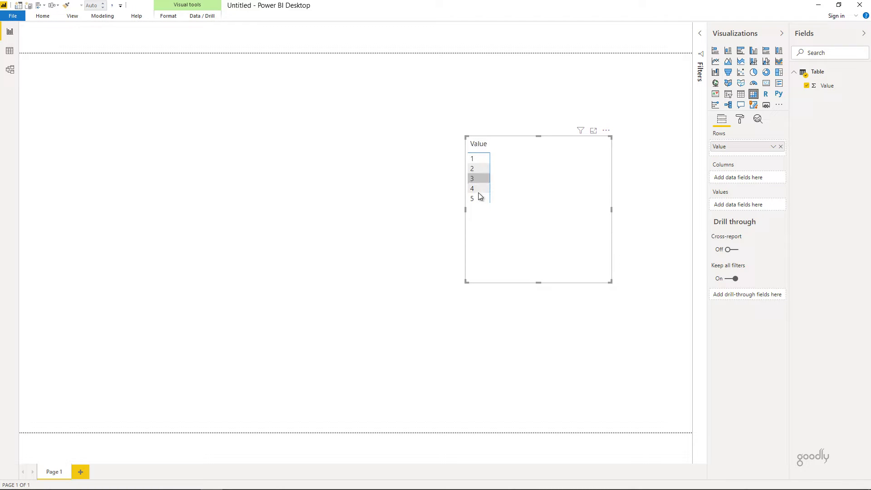
- Create a measure in Table defined as SELECTEDVALUE('Table'[Value]) and add it to the matrix
right_click(825, 72)
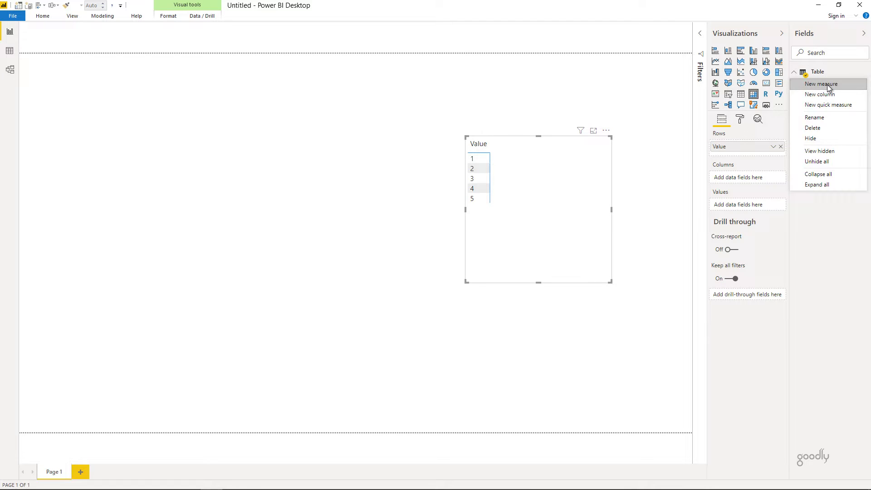
click(827, 85)
click(87, 30)
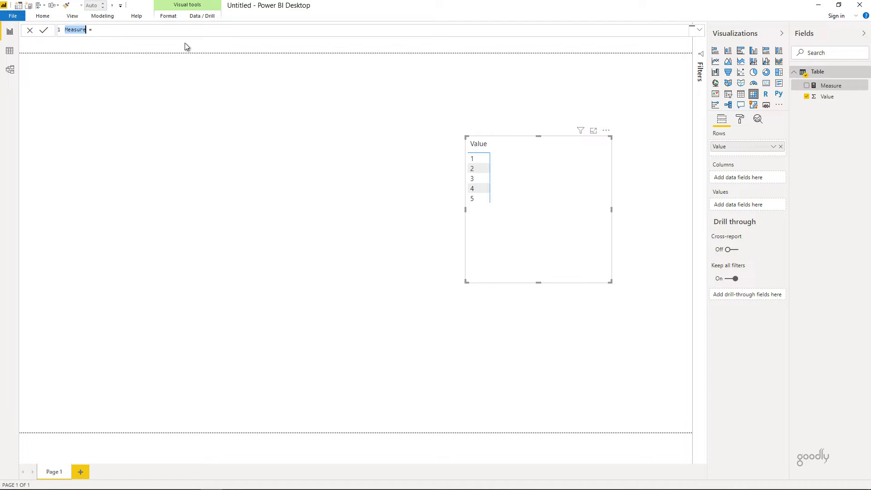
click(113, 30)
scroll(113, 30, up, 6)
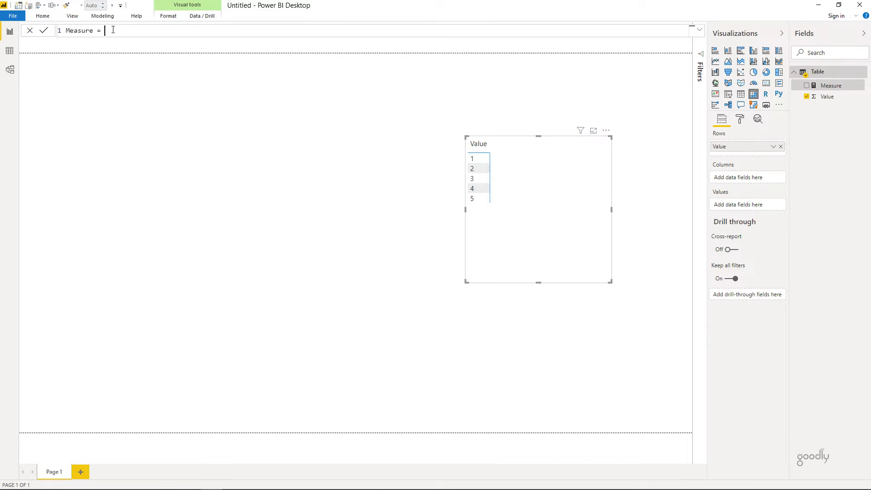
text(se)
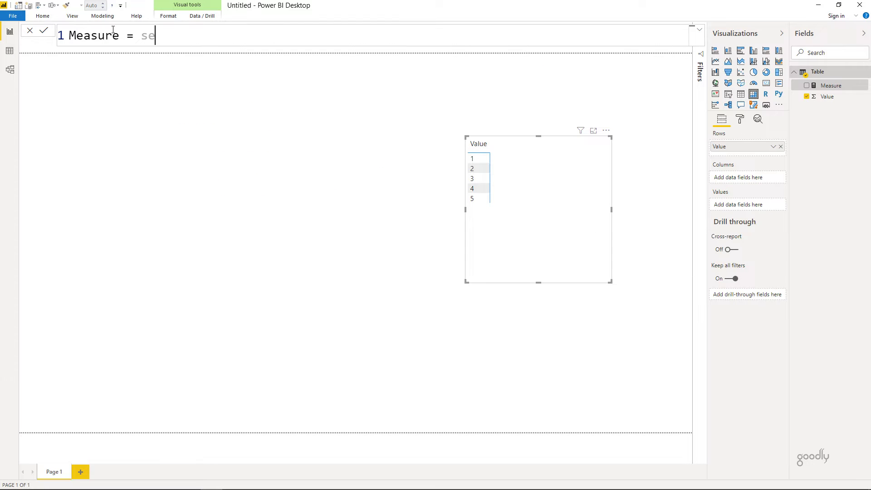
key(Tab)
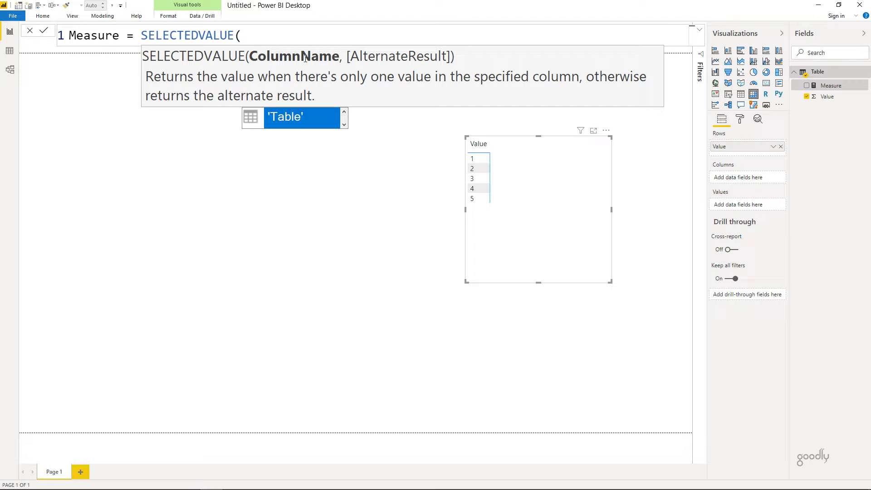
key(Down)
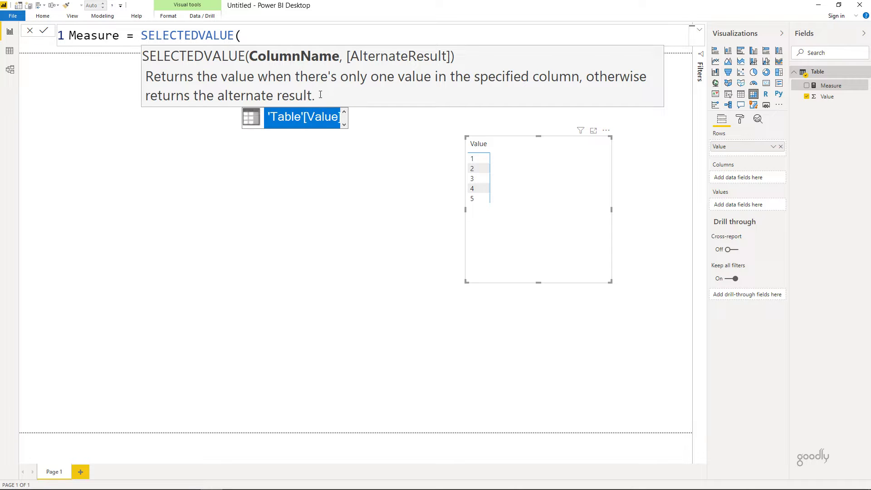
click(316, 123)
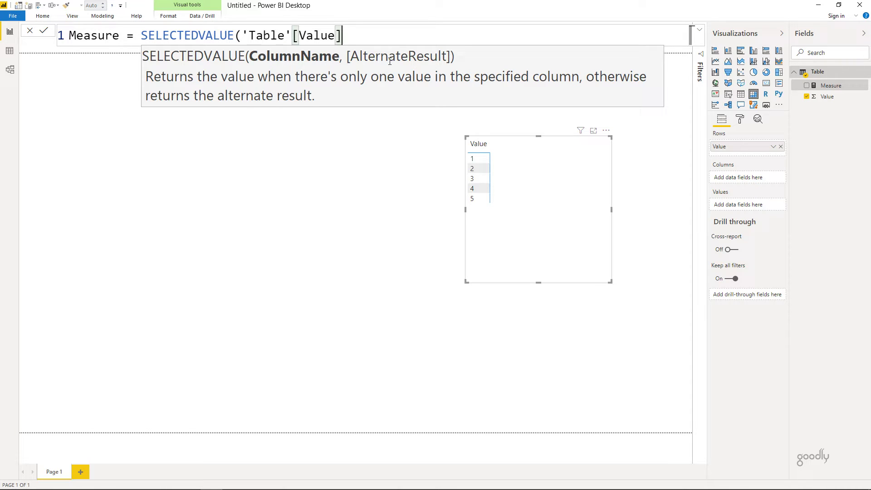
text())
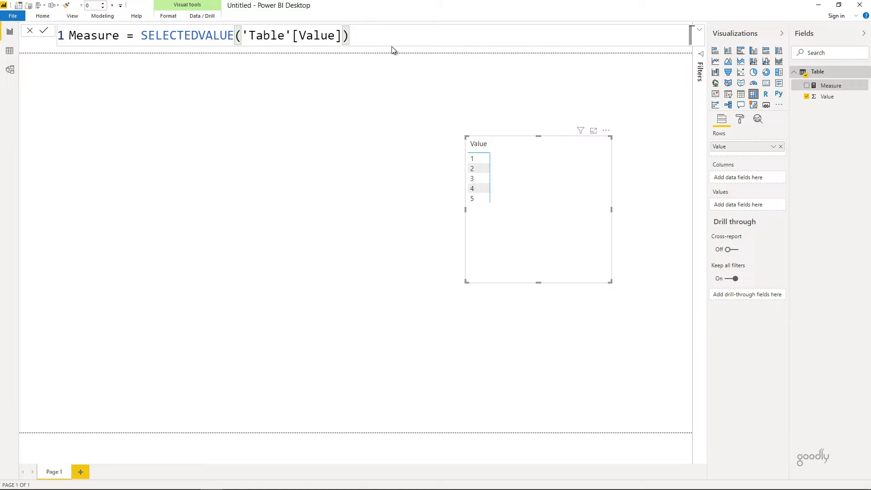
drag(831, 86, 545, 202)
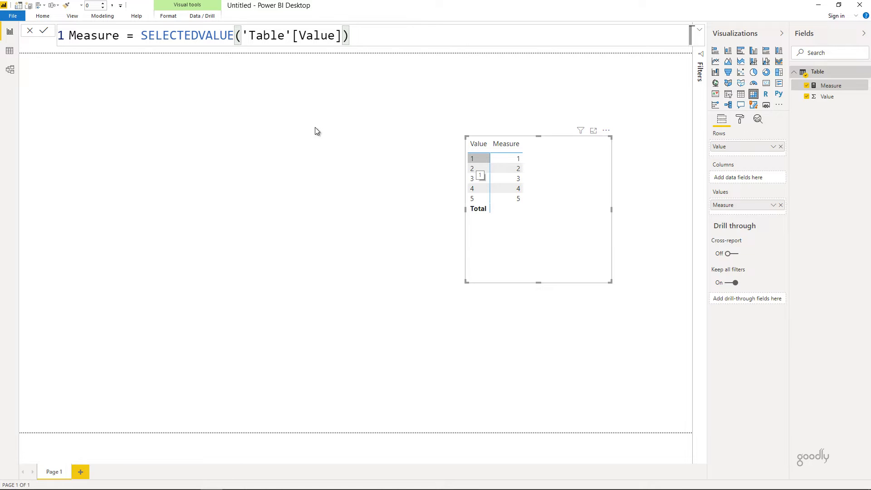
- Filter the Value column in the data view to only 1, and return to the report to show the measure's formula
click(15, 56)
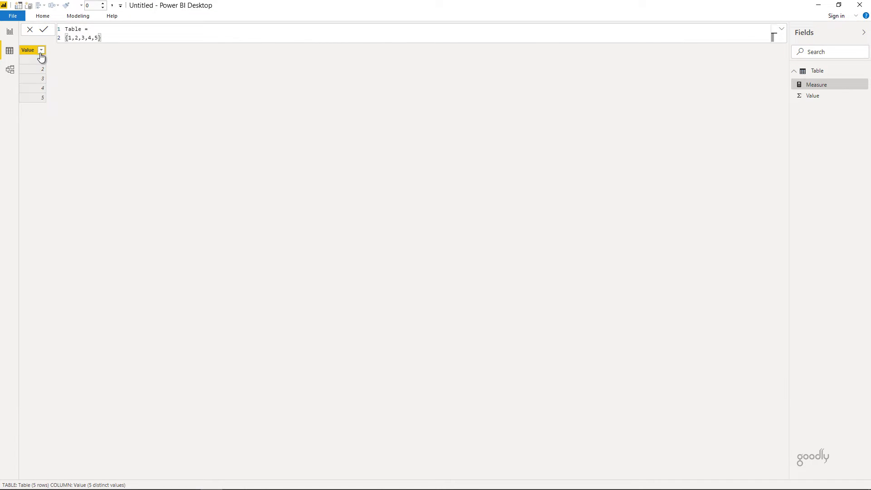
click(41, 50)
click(59, 127)
click(59, 136)
click(126, 181)
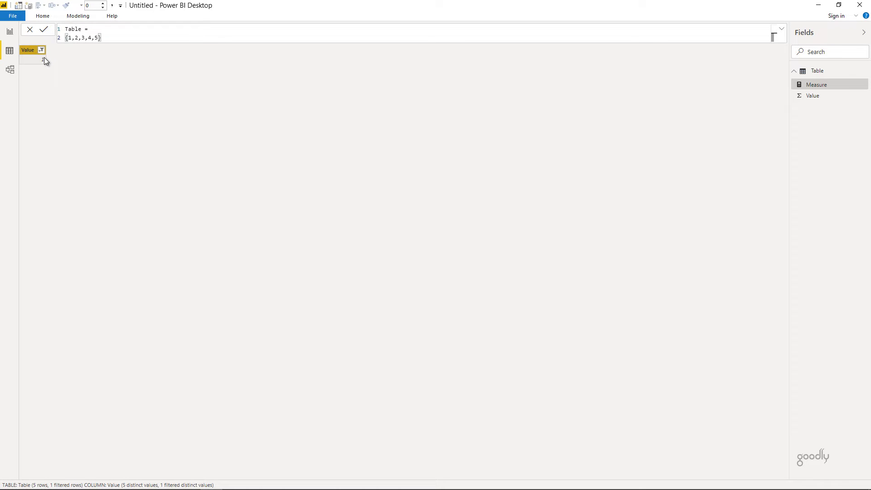
click(10, 31)
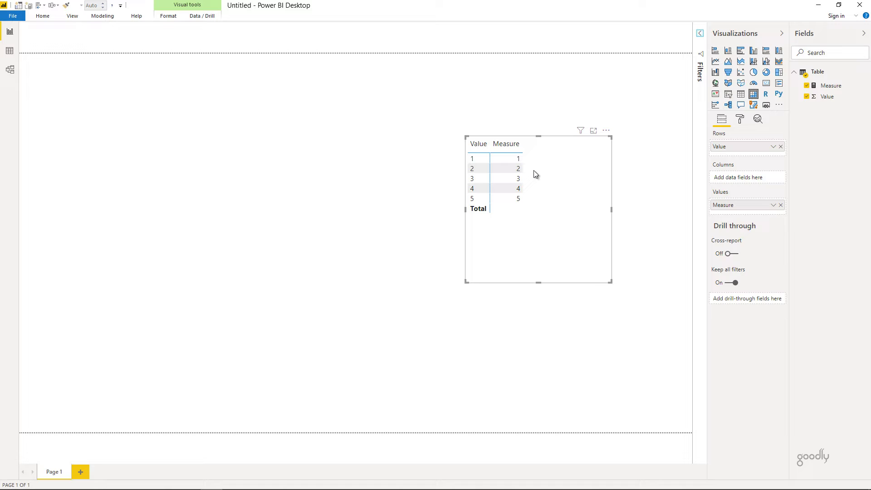
click(835, 87)
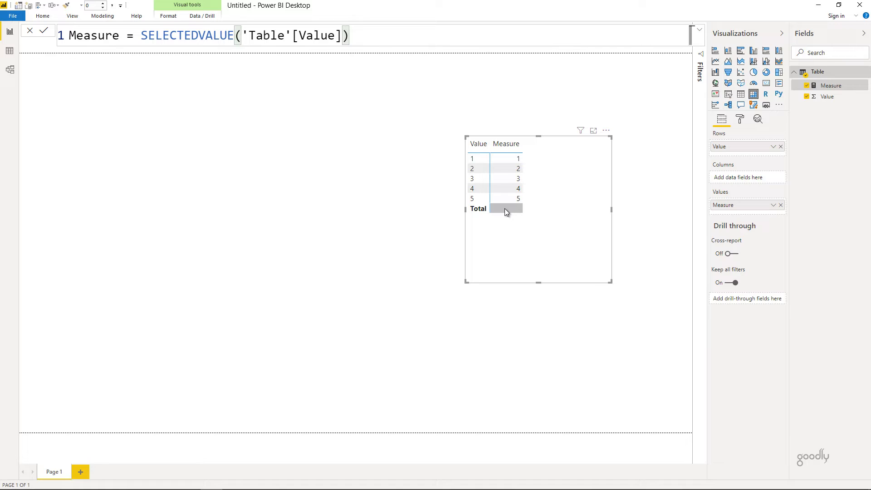
- Clear all filters from the Value column in the data view
click(10, 52)
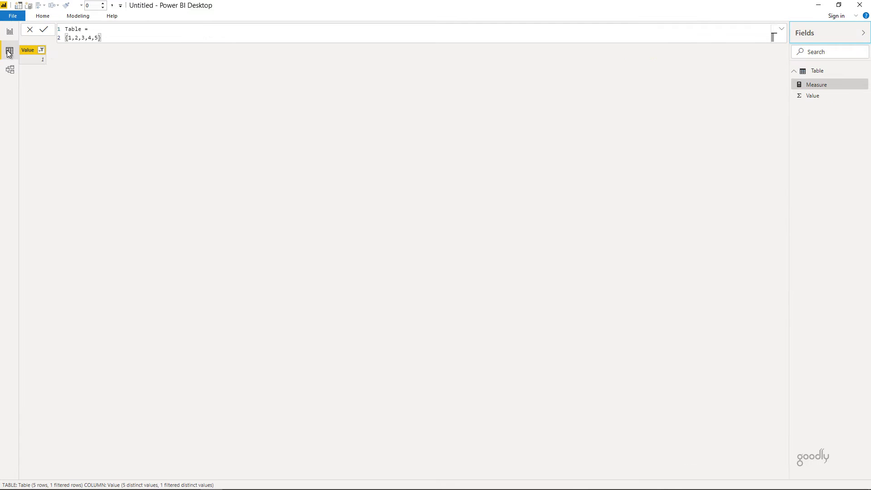
click(41, 50)
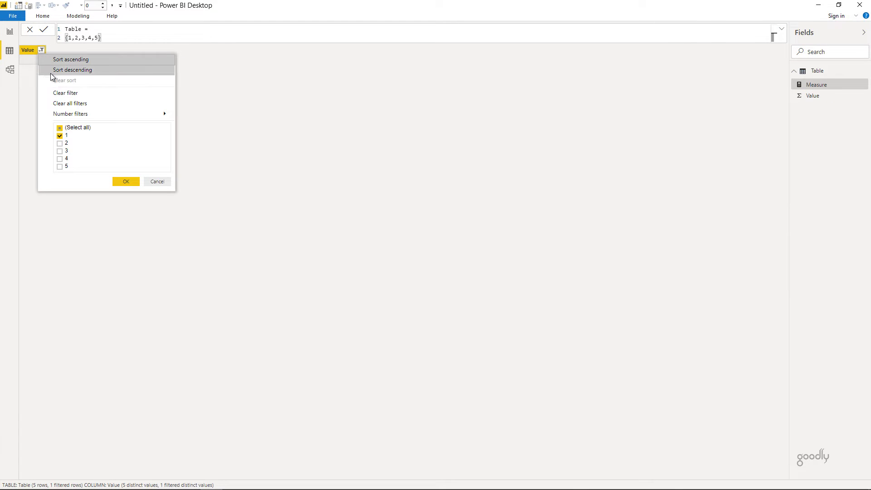
click(62, 107)
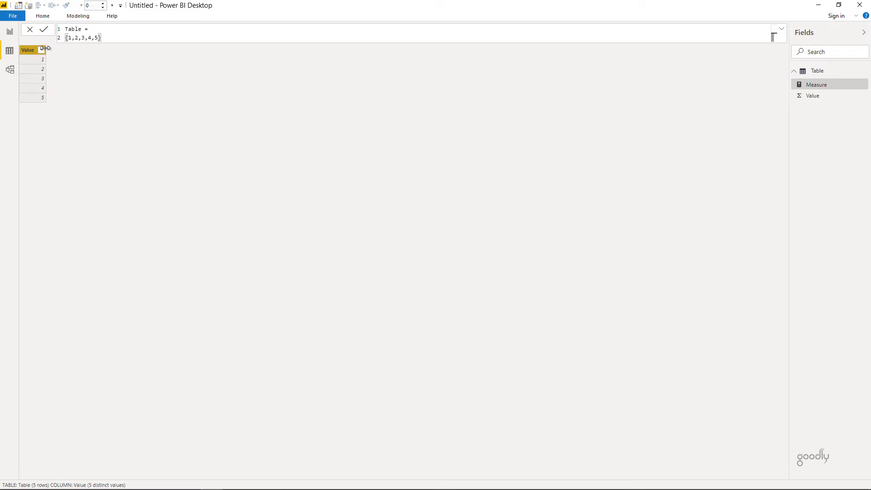
- Extend the SELECTEDVALUE formula of the measure on the report page with the alternate result "This is the Total"
click(11, 33)
click(830, 85)
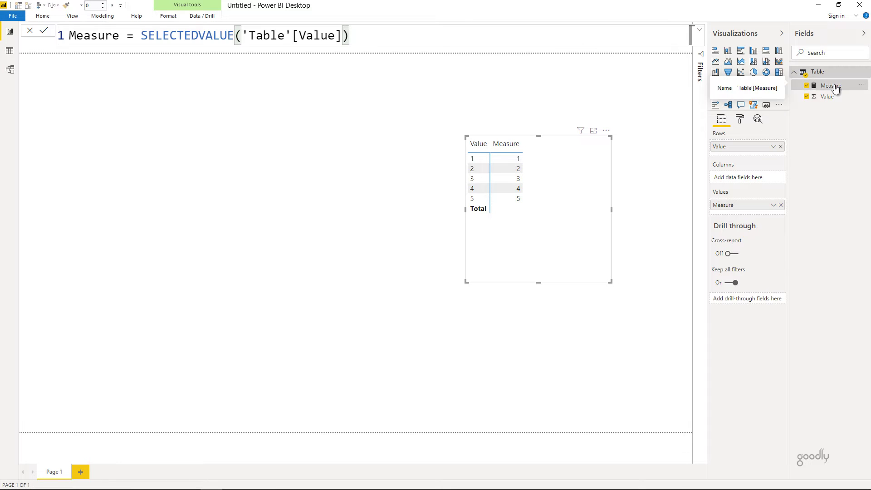
key(BackSpace)
text(,)
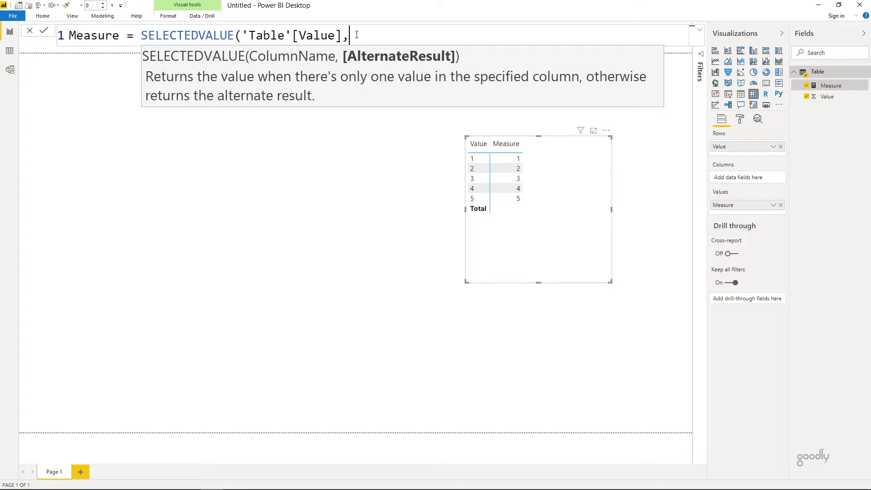
text("This is the Tota"))
key(Left)
key(Left)
text(t)
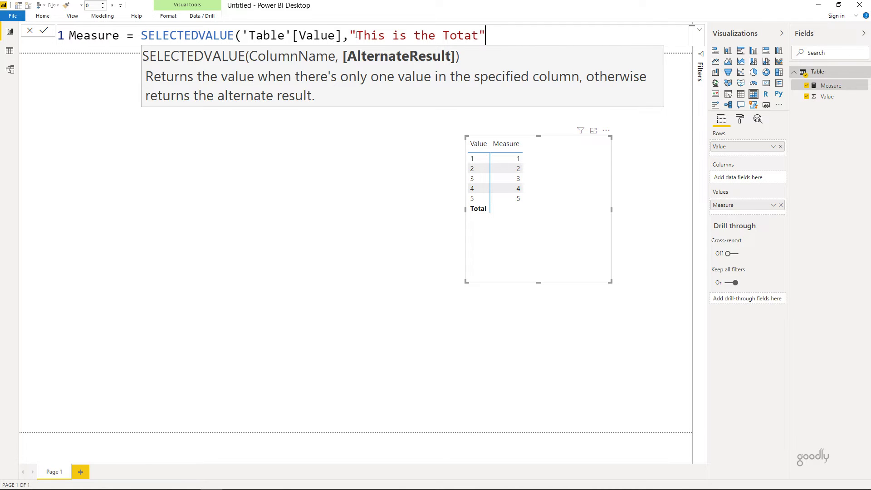
key(Return)
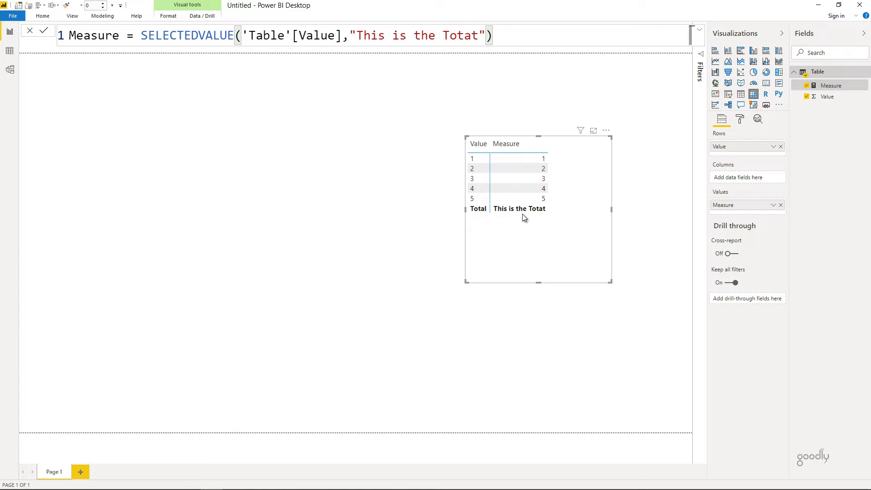
click(480, 36)
key(BackSpace)
text(l)
key(Return)
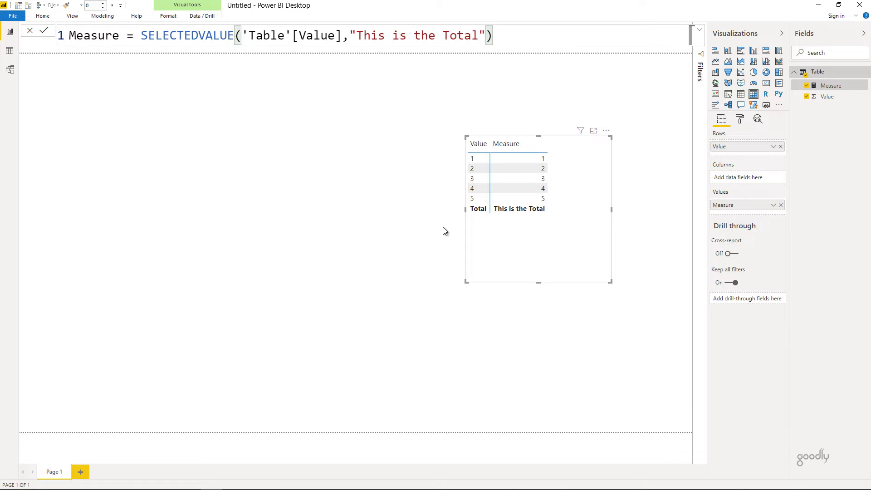
click(237, 166)
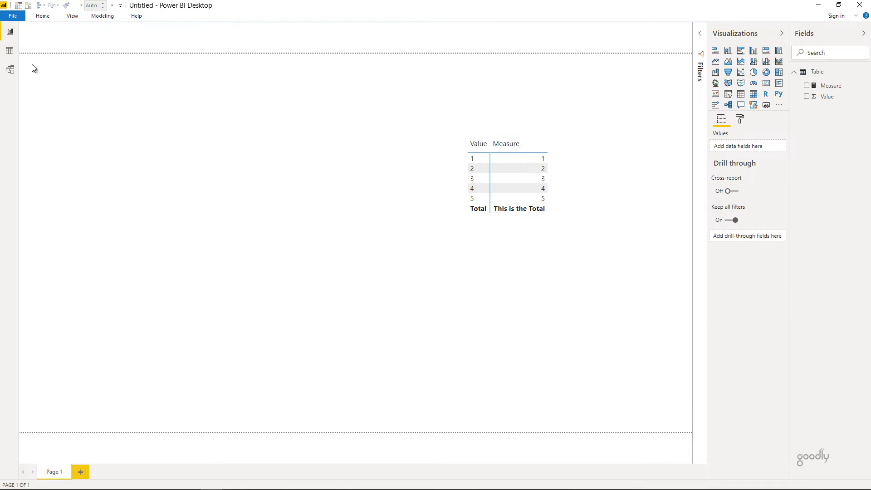
- Create a calculated table in the data view with the formula {1000,100000,1000000} on the second line
click(18, 50)
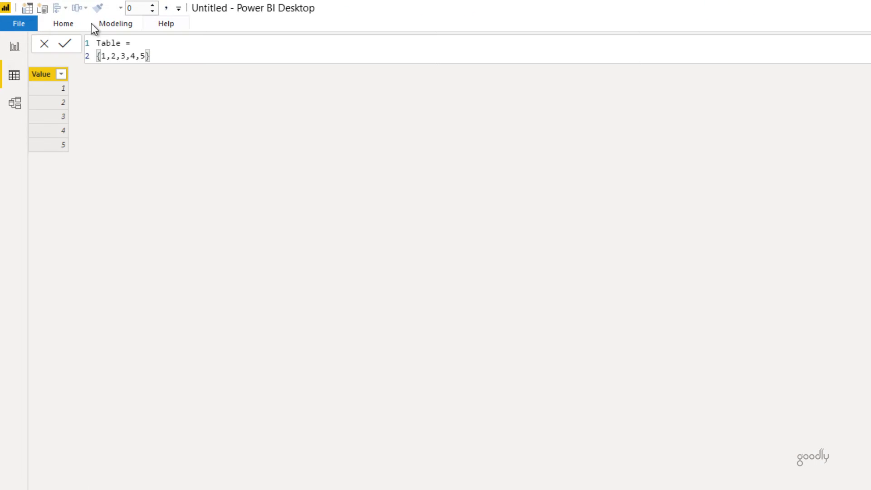
click(127, 27)
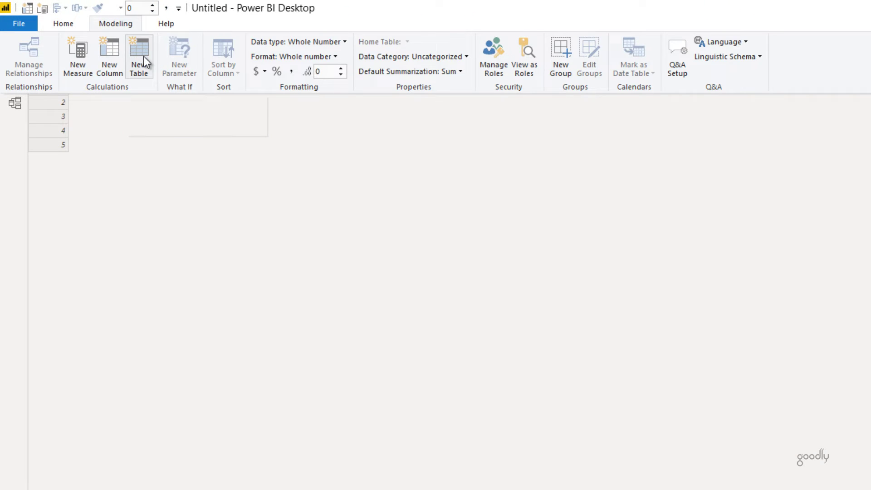
click(144, 56)
key(shift+Return)
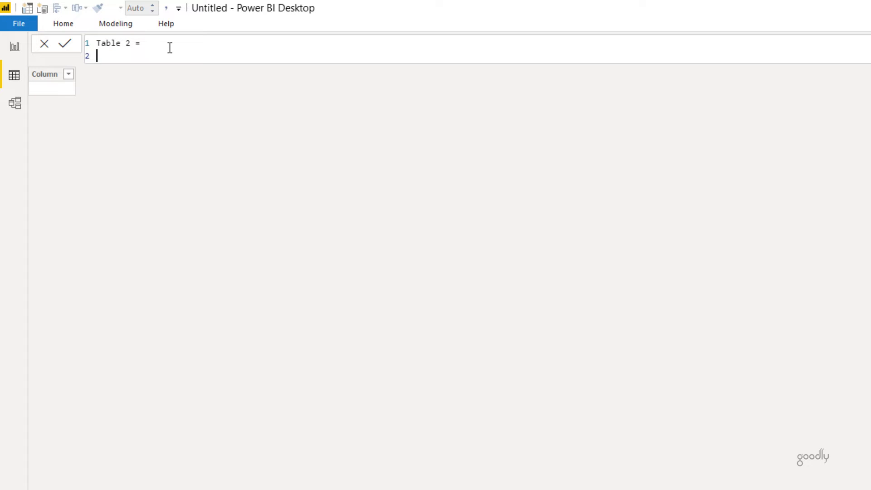
text({1000,1000000)
key(ctrl+Left)
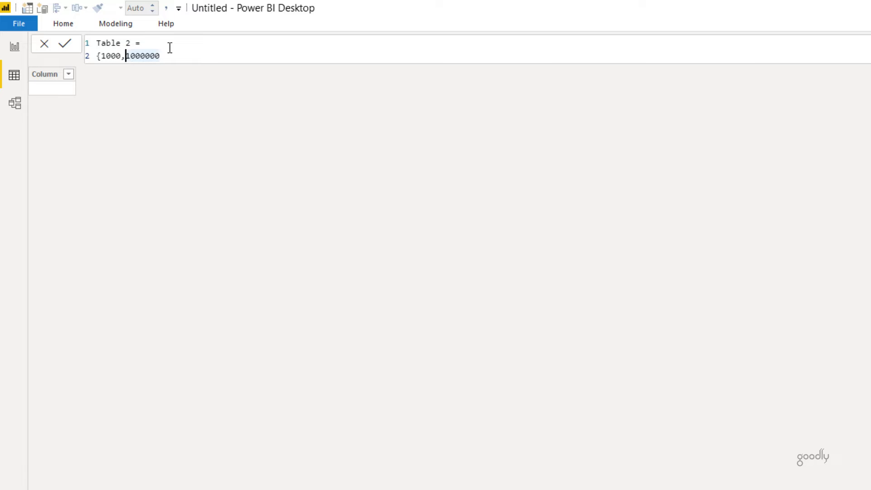
text(100000,)
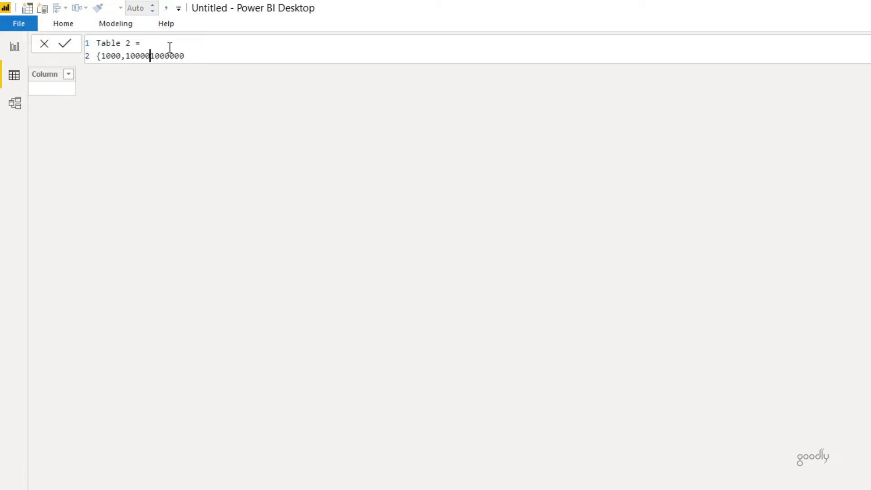
key(Left)
key(ctrl+Left)
key(Left)
key(shift+Left)
key(shift+Left)
key(shift+Left)
key(Right)
key(Right)
key(Right)
key(Right)
key(Right)
key(Right)
key(Right)
key(Right)
key(Right)
key(Right)
key(Right)
key(Right)
key(Right)
key(Right)
key(Right)
key(Right)
key(Right)
text(})
key(Return)
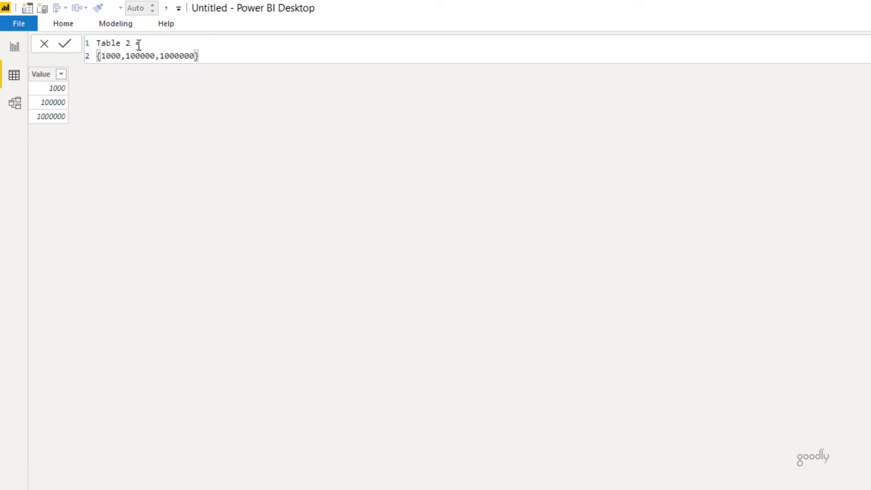
- Rename the new calculated table to Denomination and return to the report page
drag(131, 43, 85, 41)
text(Denomination)
key(Return)
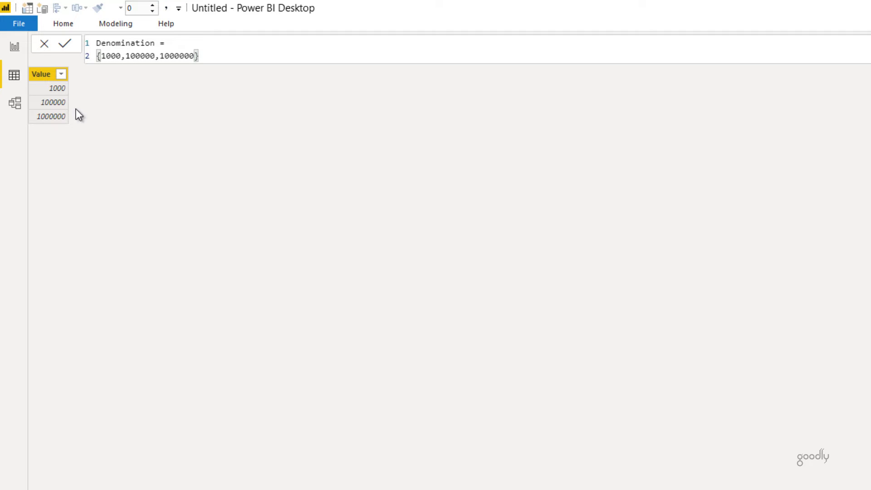
click(193, 45)
scroll(195, 48, up, 5)
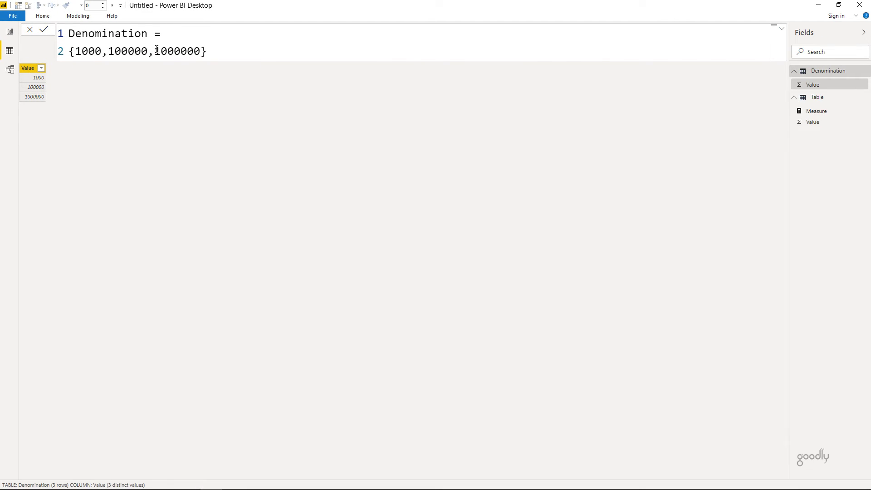
click(9, 32)
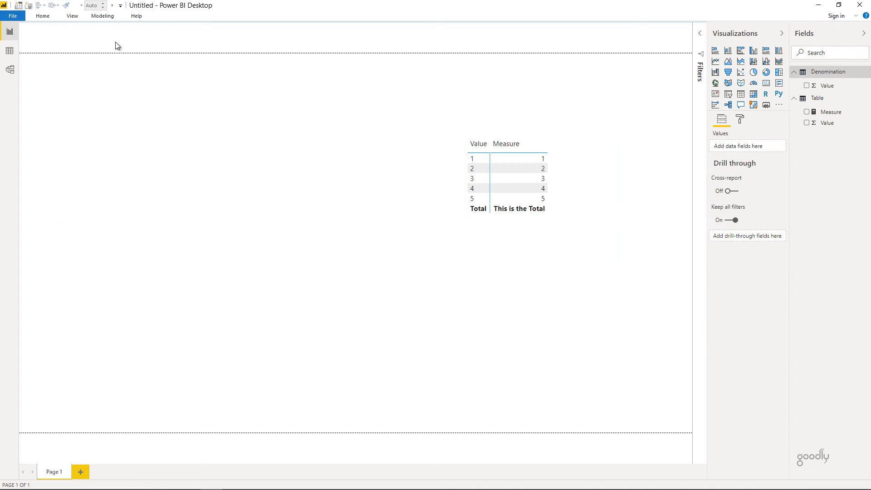
- Move the matrix to the left side of the page and add a slicer for the Denomination table's Value field near the upper right
drag(462, 234, 210, 263)
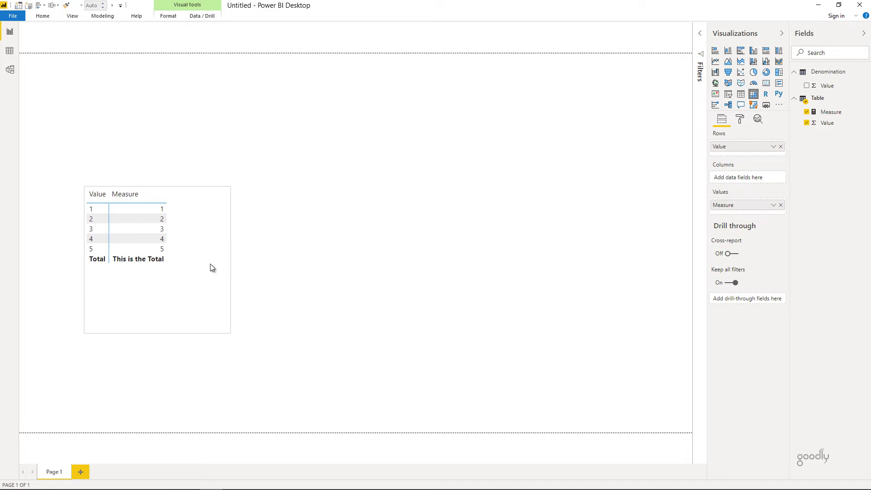
click(447, 225)
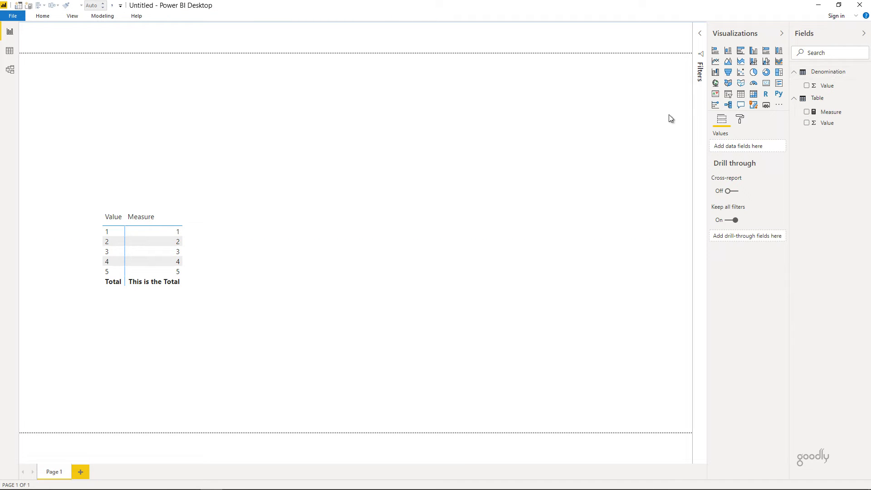
click(728, 94)
drag(470, 142, 624, 139)
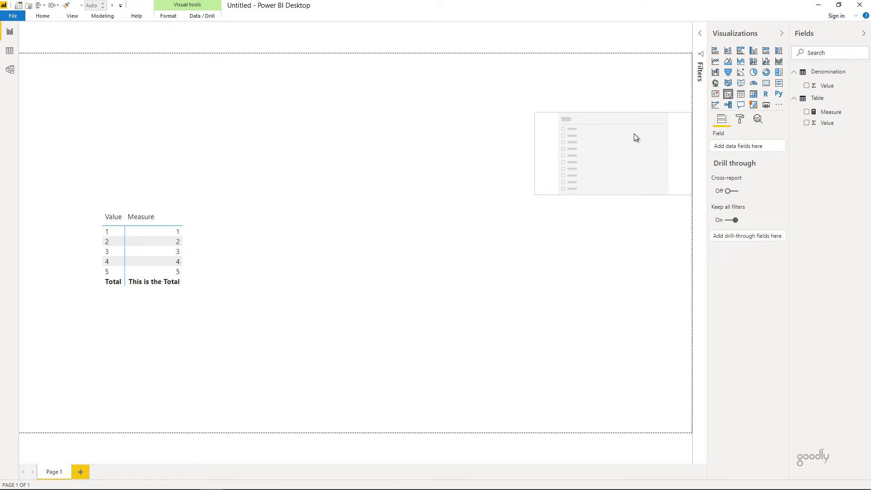
drag(748, 141, 747, 145)
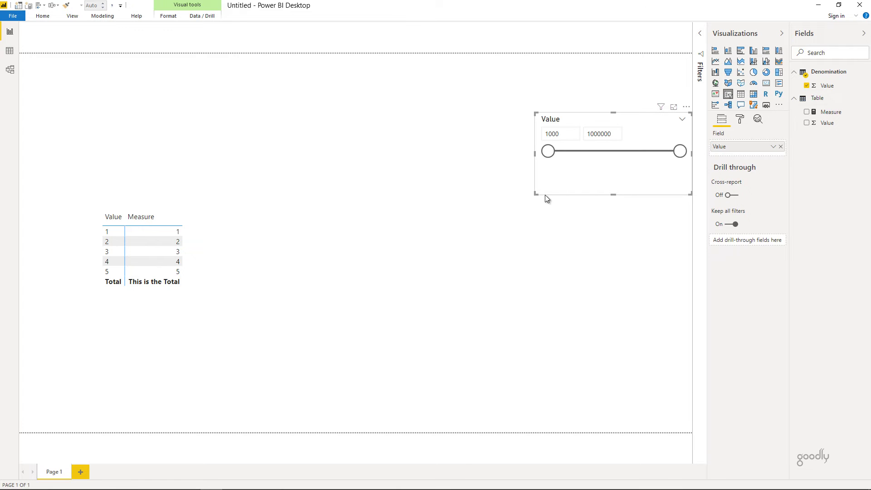
- Show the Value slicer as a list and reduce its height to fit its entries
click(683, 118)
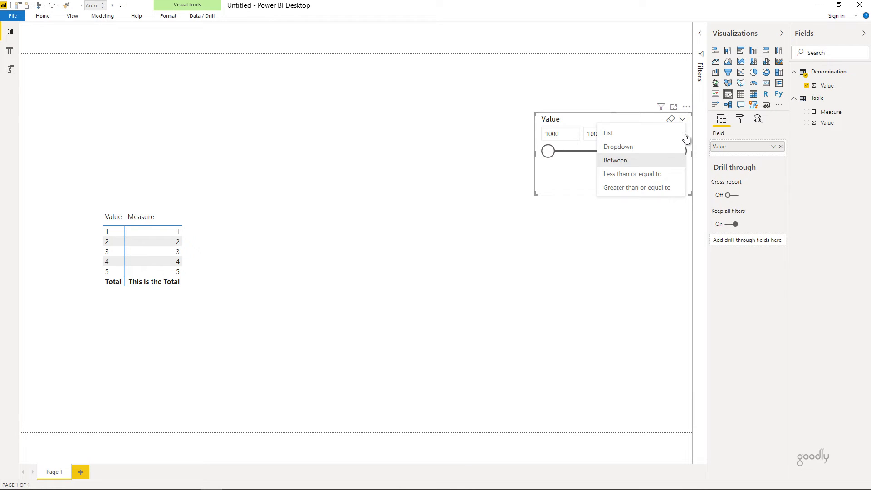
click(659, 136)
drag(613, 194, 612, 163)
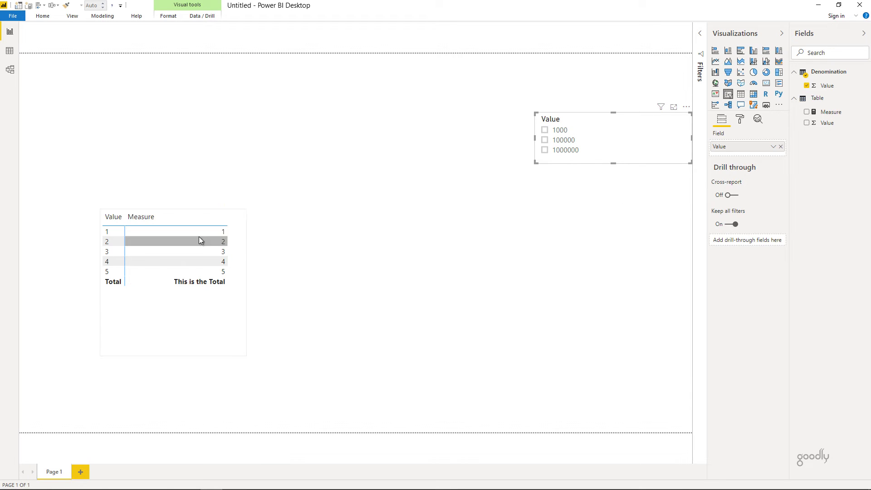
click(186, 237)
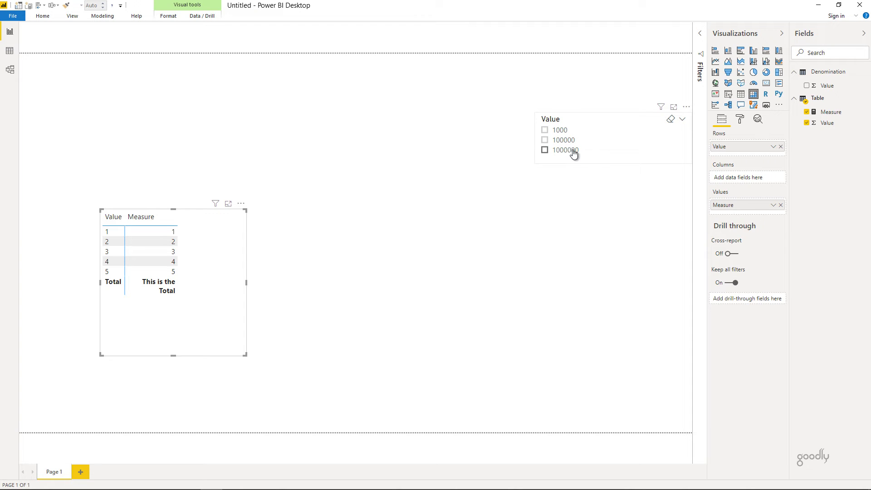
click(617, 151)
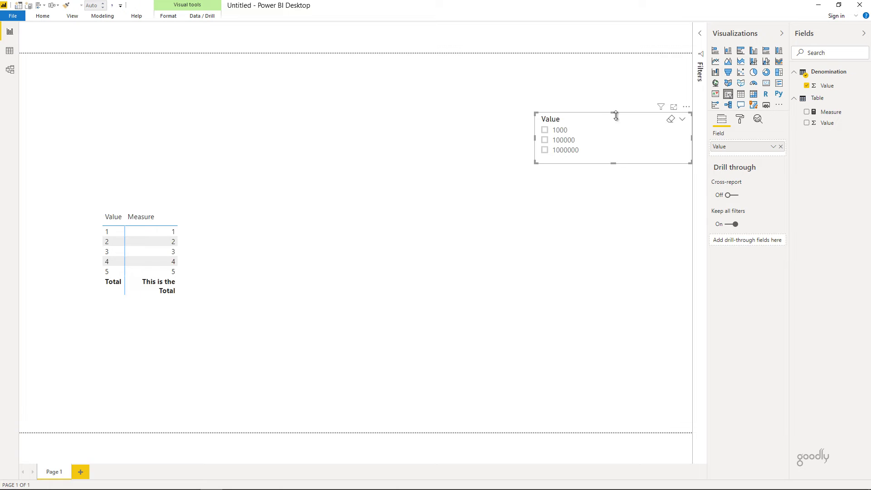
- Add a new measure to the Denomination table, name it Denomination and start its formula on a second line
right_click(834, 84)
key(Escape)
drag(136, 37, 127, 36)
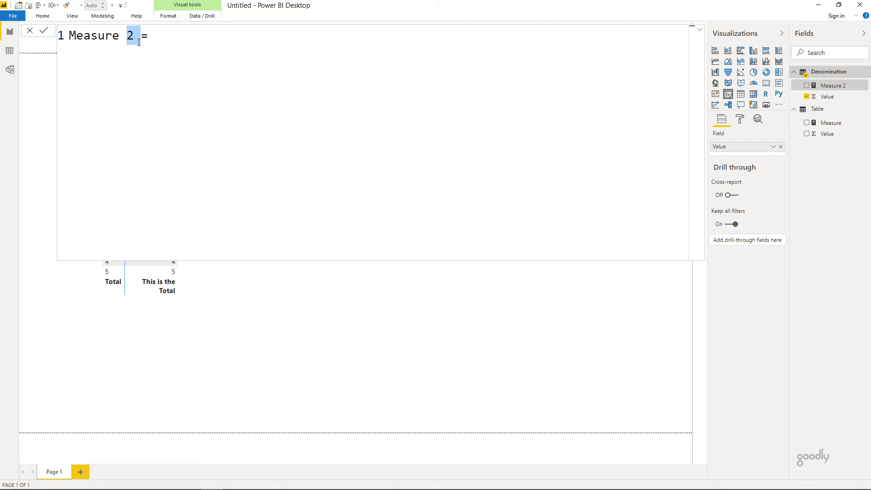
text(D)
key(shift+Home)
text(Denomination)
key(End)
key(shift+Return)
- Enter SELECTEDVALUE as the measure's formula, with Denomination[Value] as the column argument on its own line
text(selec)
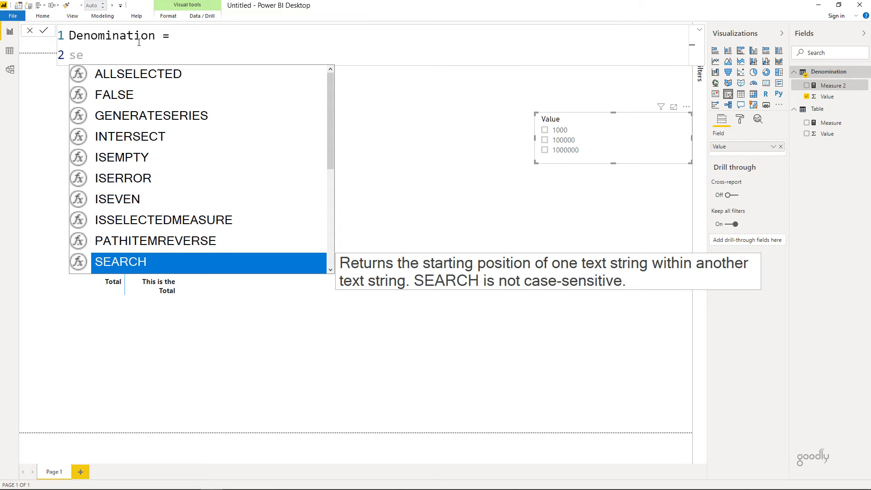
key(Down)
key(Down)
key(Down)
key(Down)
key(Tab)
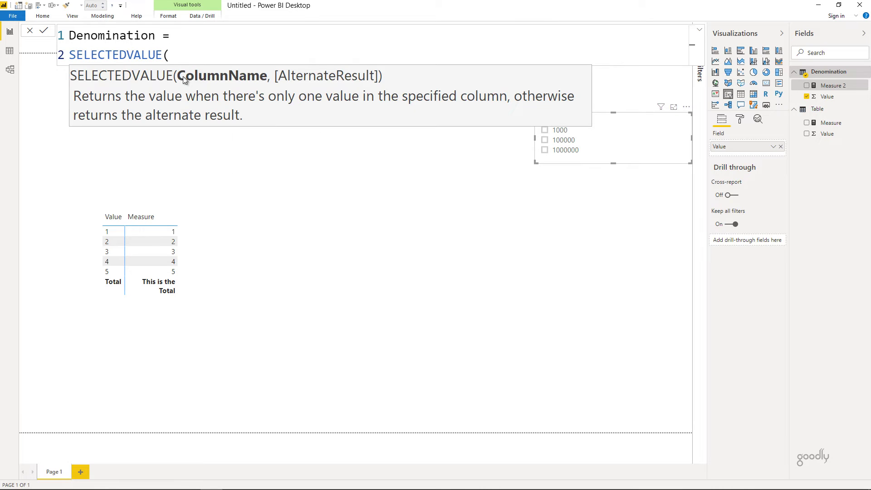
key(shift+Return)
text(de)
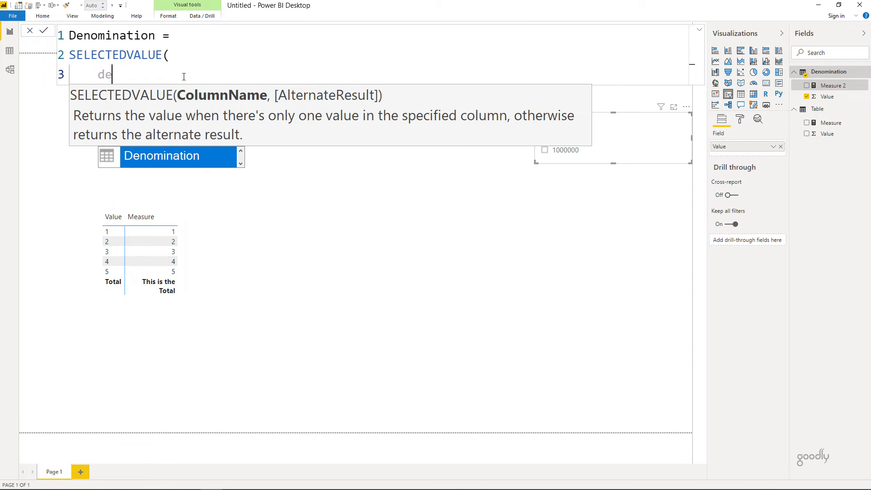
key(Tab)
key(Tab)
- Complete the Denomination measure with the alternate result 1 on a separate line and commit the formula
text(,)
key(shift+Return)
text(1)
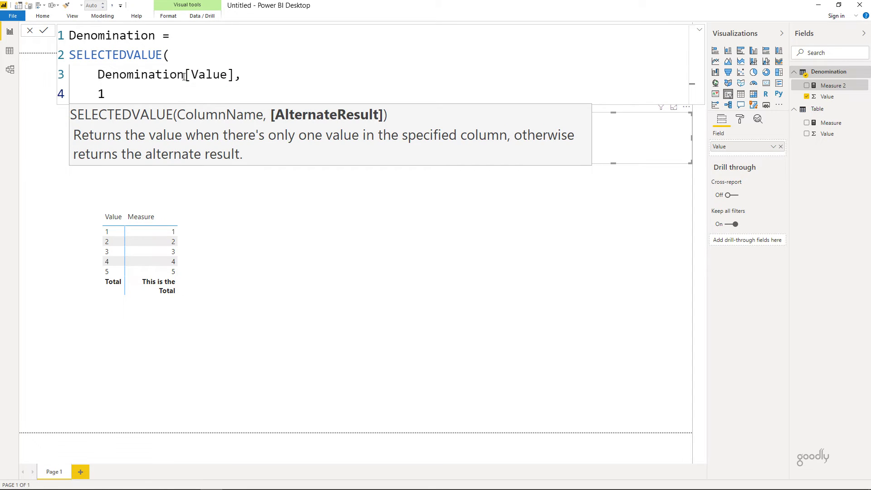
key(shift+Return)
text())
key(Return)
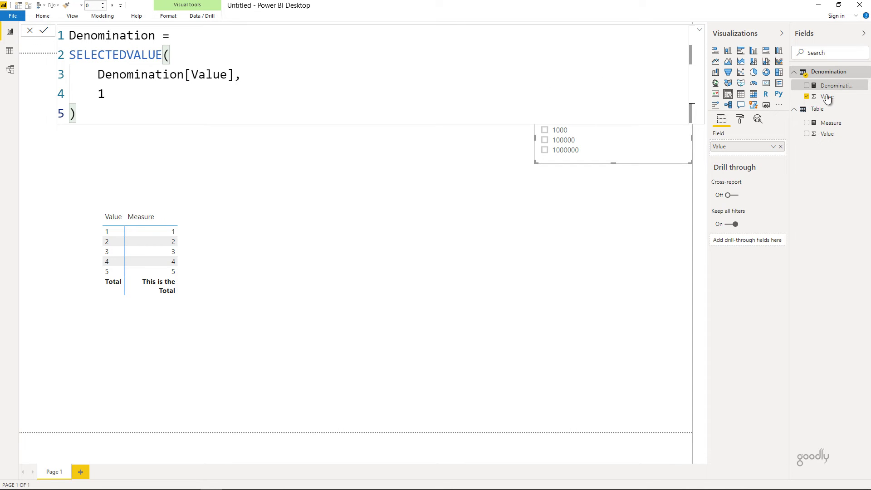
- Show the Denomination measure in a small card below the slicer, select 1000 in the slicer and widen the field list
drag(829, 85, 527, 232)
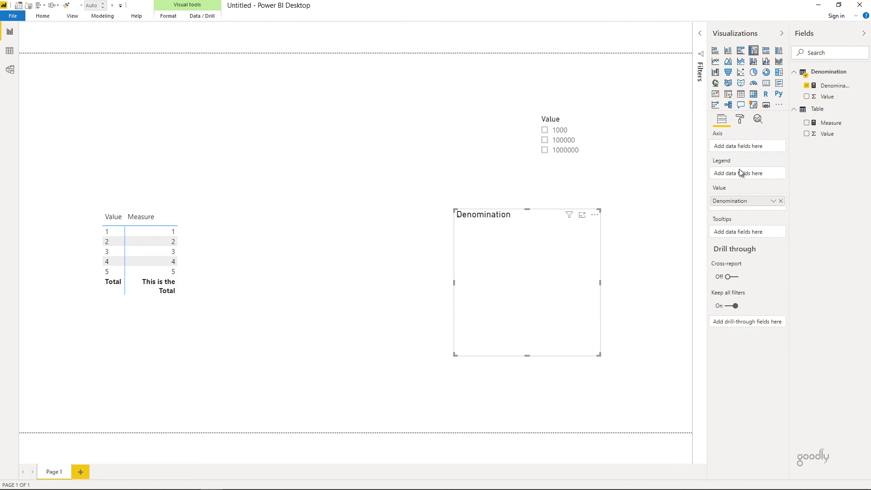
click(766, 83)
drag(599, 354, 563, 246)
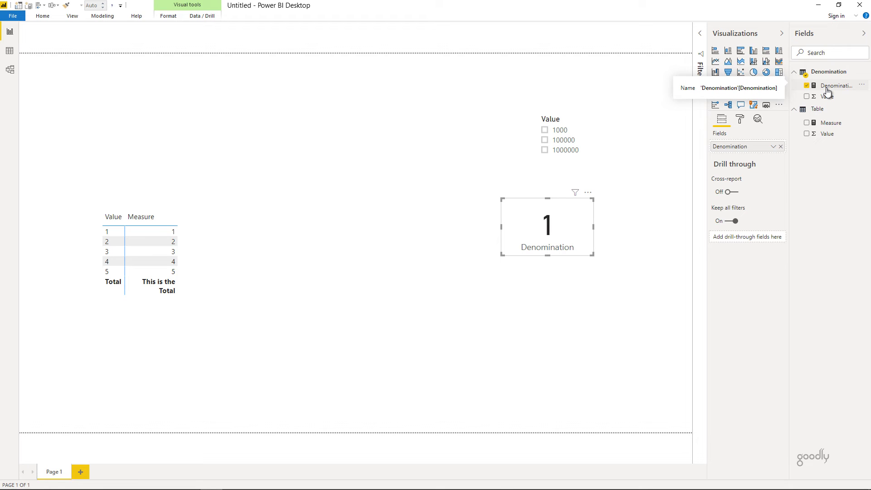
click(552, 135)
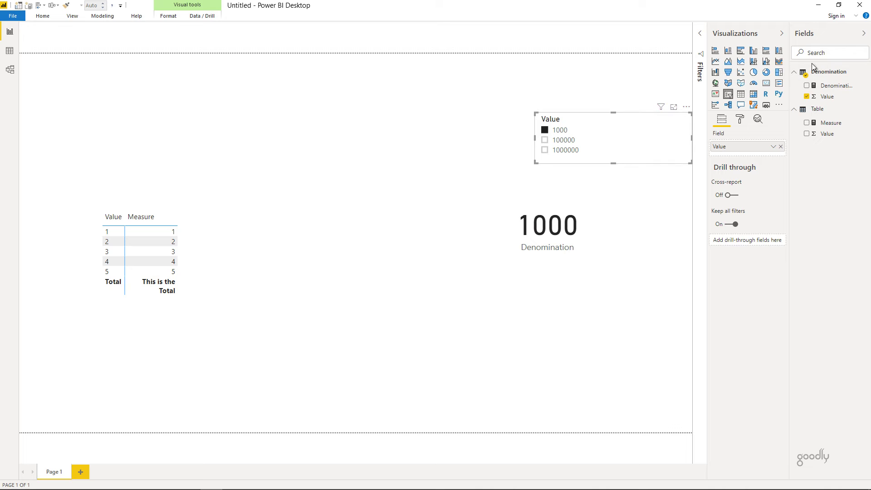
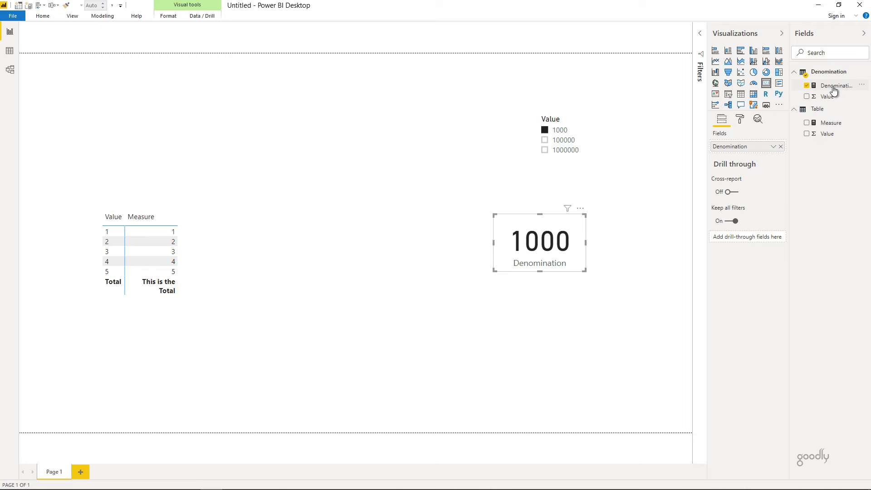
drag(790, 126, 772, 125)
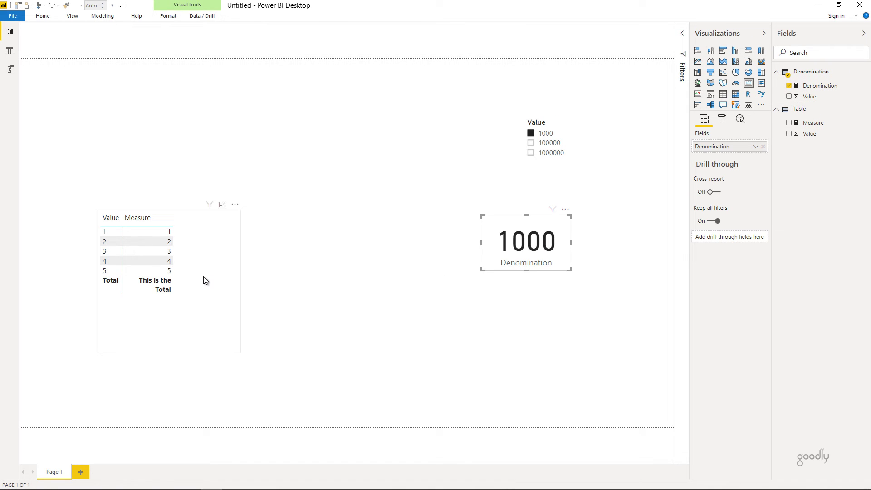
- Replace the value list in the formula of the calculated table named Table with the GENERATESERIES function in the data view
click(9, 52)
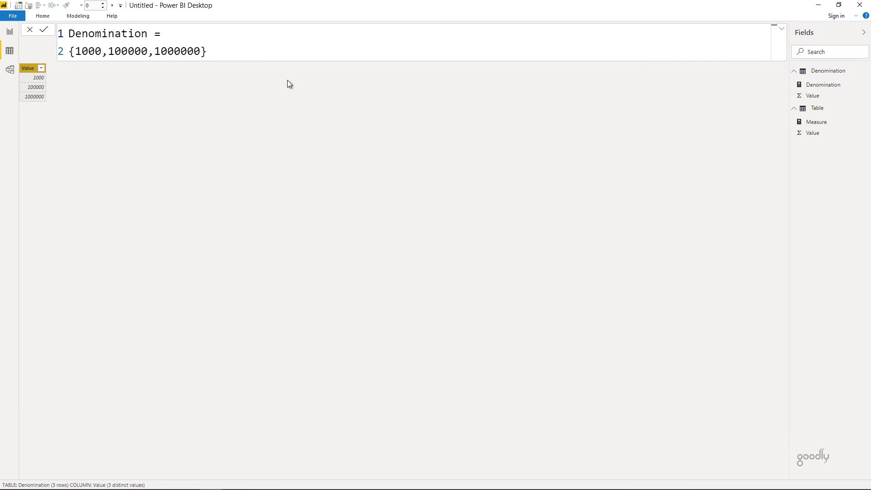
click(817, 108)
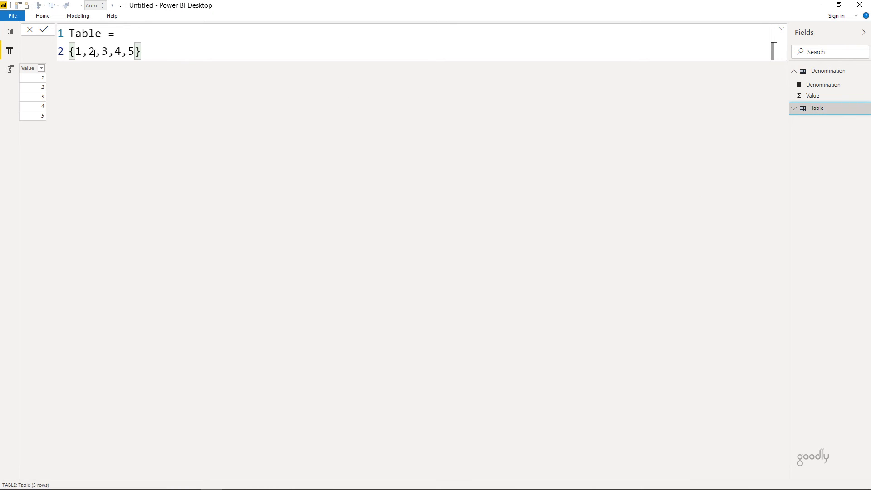
drag(75, 51, 190, 53)
key(BackSpace)
key(BackSpace)
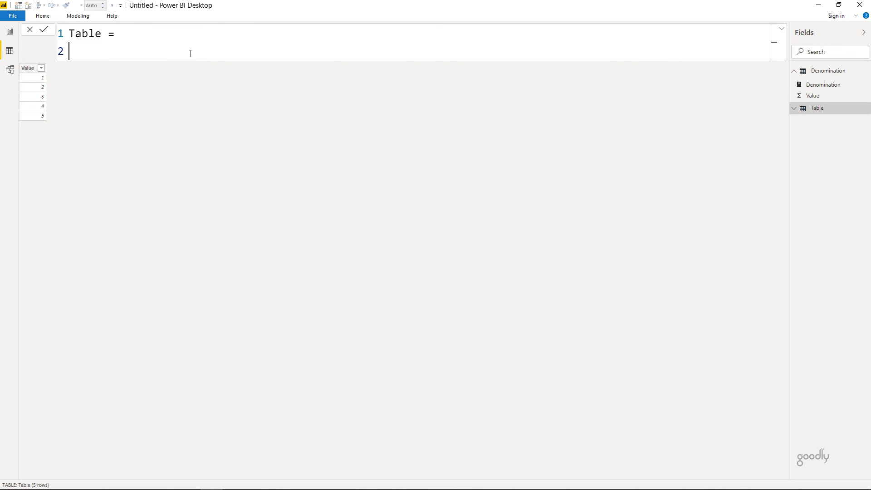
text(gen)
key(Down)
key(Down)
key(Tab)
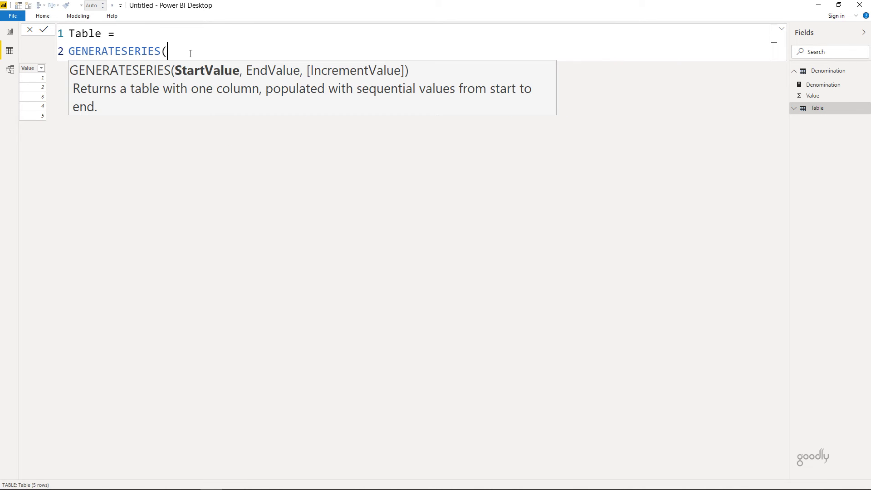
- Give GENERATESERIES the start value 1000000 and end value 1005000 and commit the table formula
text(1000000,)
key(ctrl+shift+Left)
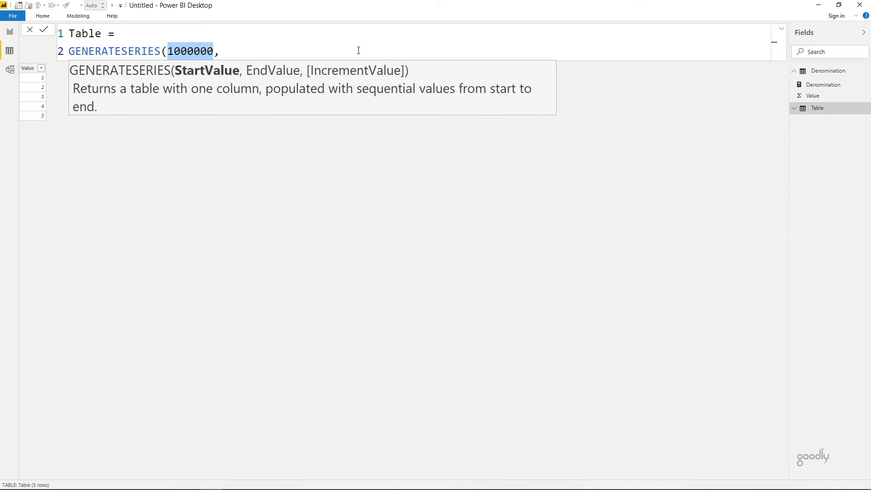
key(ctrl+c)
key(End)
key(ctrl+v)
key(Left)
key(Left)
key(Left)
key(shift+Left)
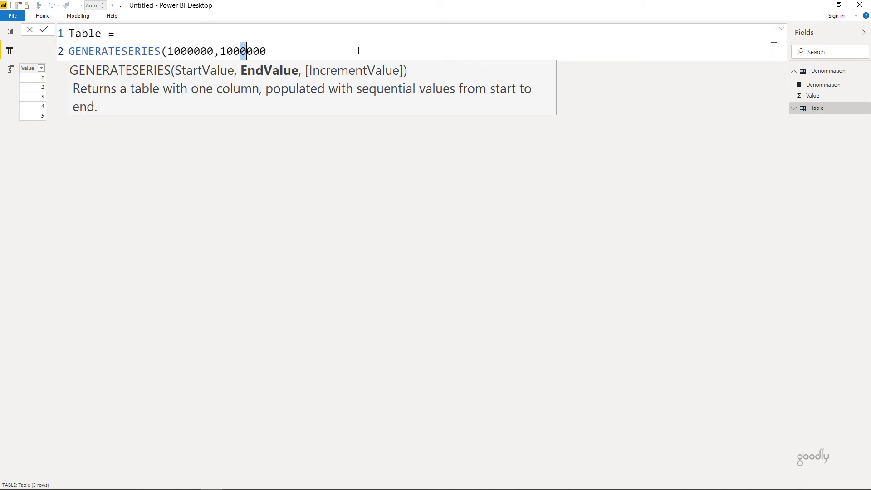
text(5000))
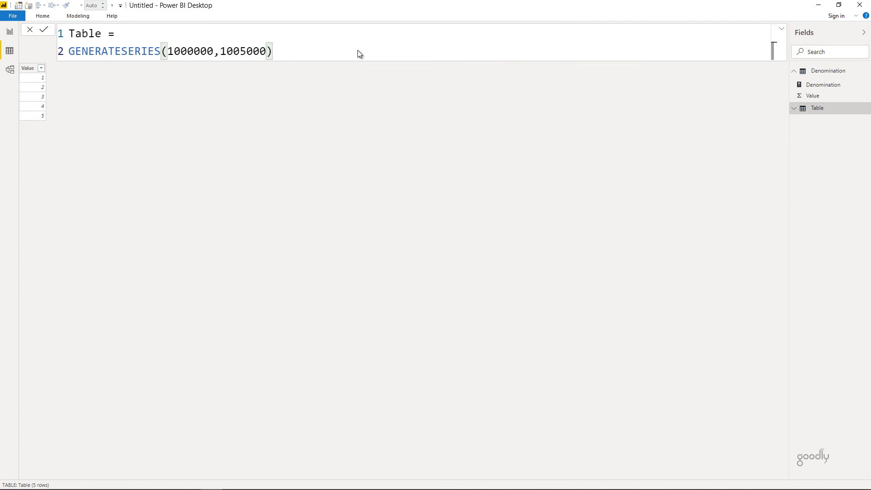
key(Return)
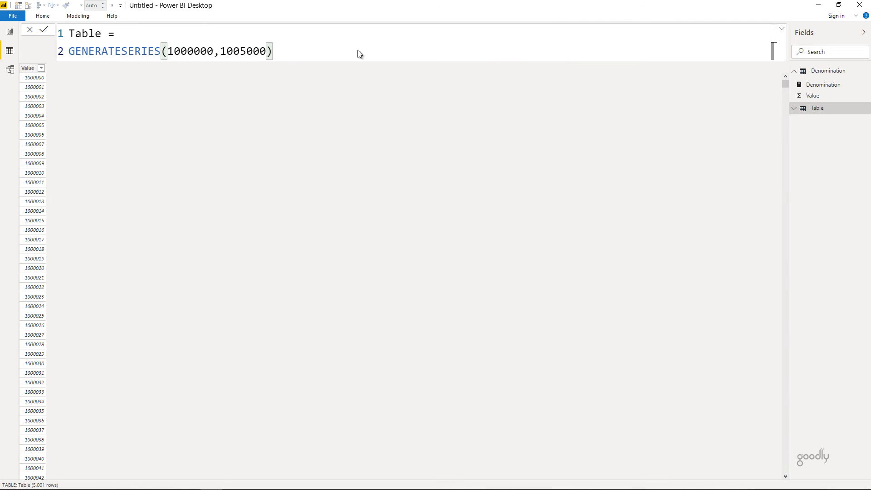
- Return to the report page, enlarge the matrix and move it toward the centre of the page
click(10, 31)
drag(240, 212, 357, 129)
drag(252, 133, 341, 141)
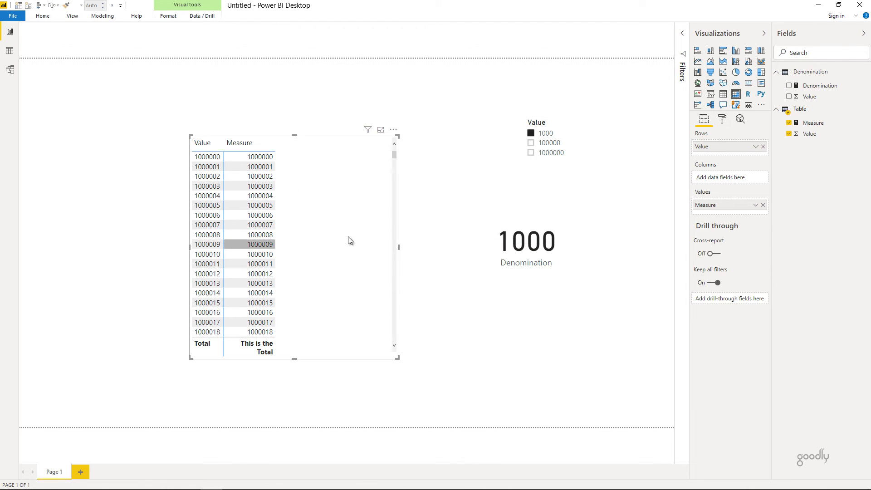
- Convert the matrix to a card and remove the Value and Measure fields from it
click(748, 85)
click(763, 146)
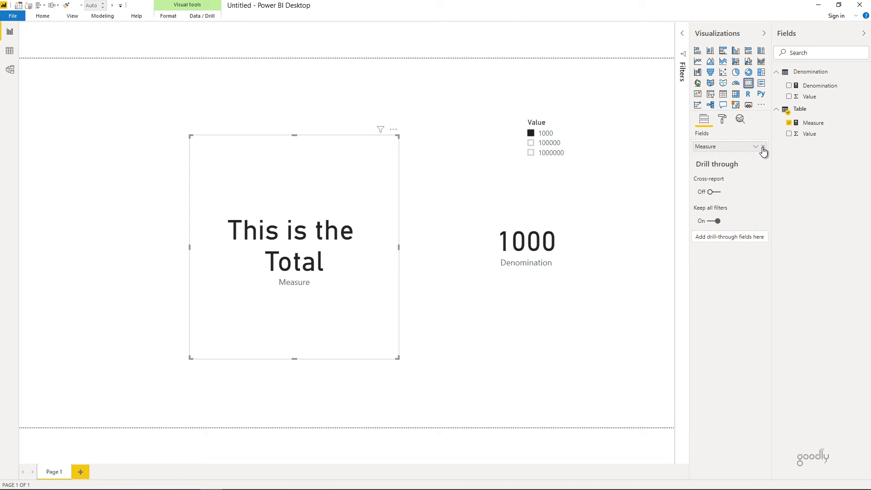
click(789, 122)
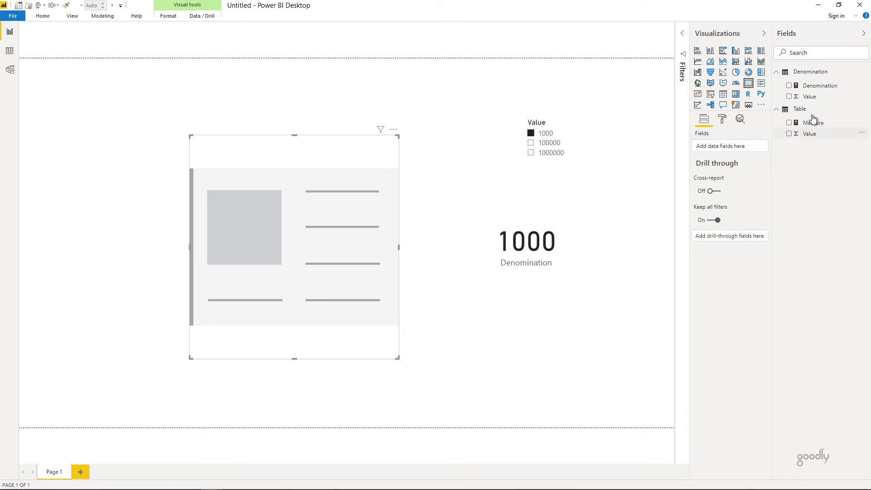
- Create a new measure in Table with the formula SUM(Denomination[Value])
click(67, 5)
click(211, 41)
text(sure 2 = su)
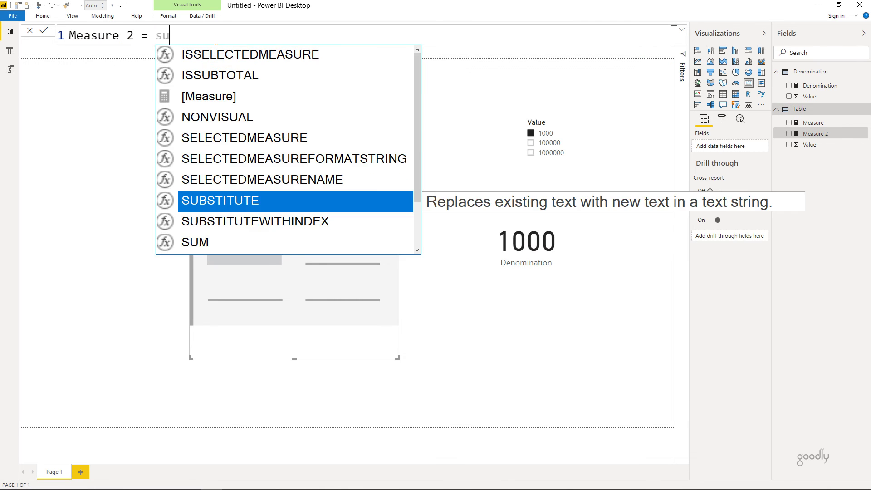
text(m()
key(Down)
key(Tab)
text())
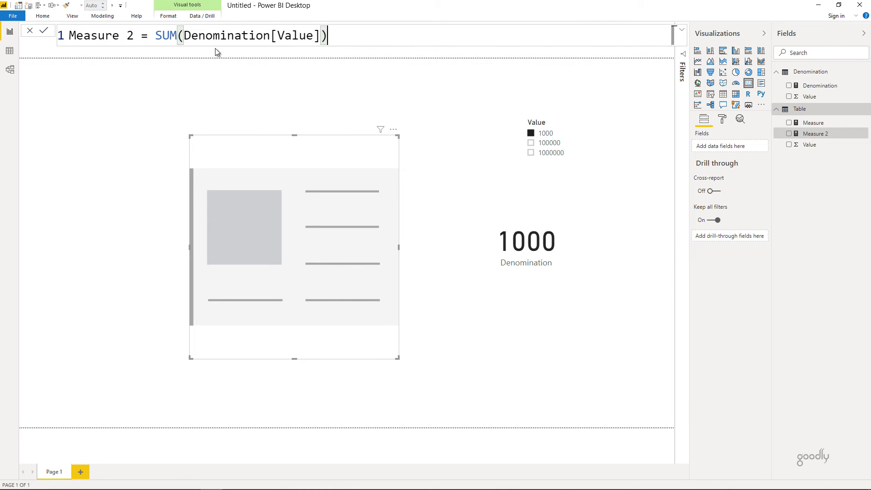
- Rename the new measure Total Values and place it in the empty card
double_click(95, 41)
text(Total)
key(Delete)
text(Vlaues)
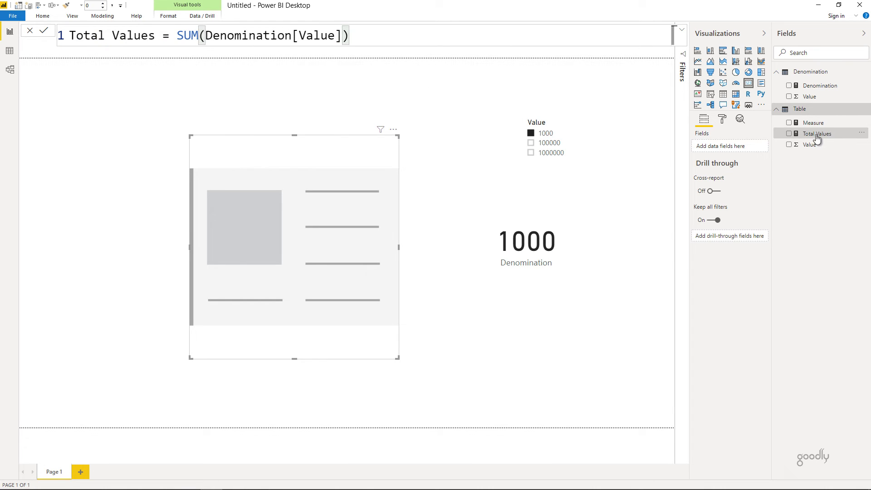
drag(814, 134, 744, 146)
- Change the Total Values formula to sum 'Table'[Value] and commit it
double_click(241, 36)
text('tab)
key(Tab)
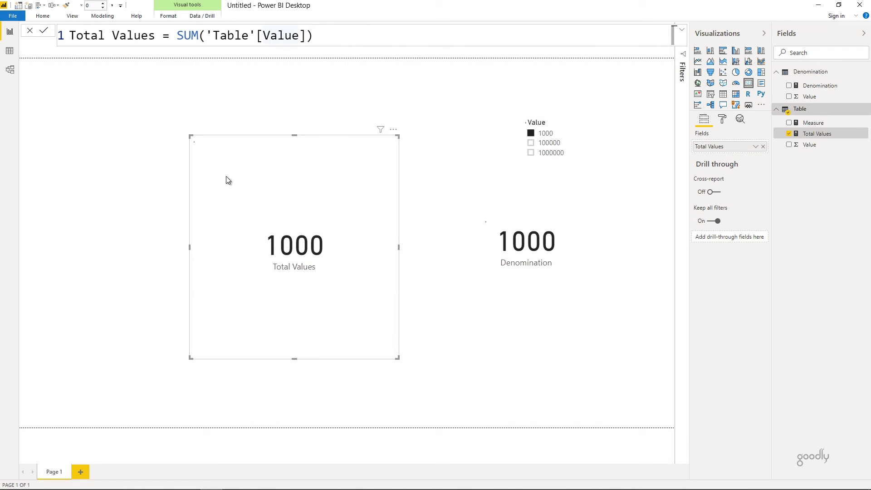
key(Return)
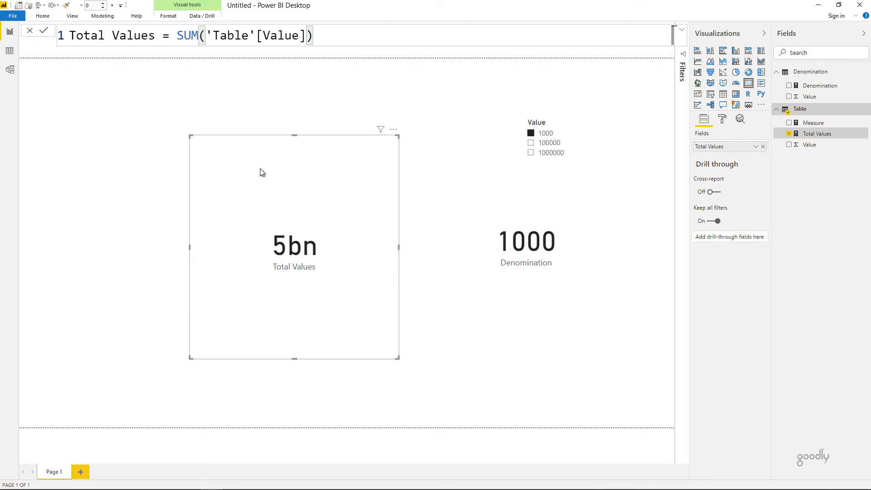
- Shrink the Total Values card and change its measure formula to divide SUM('Table'[Value]) by [Denomination]
drag(191, 137, 186, 170)
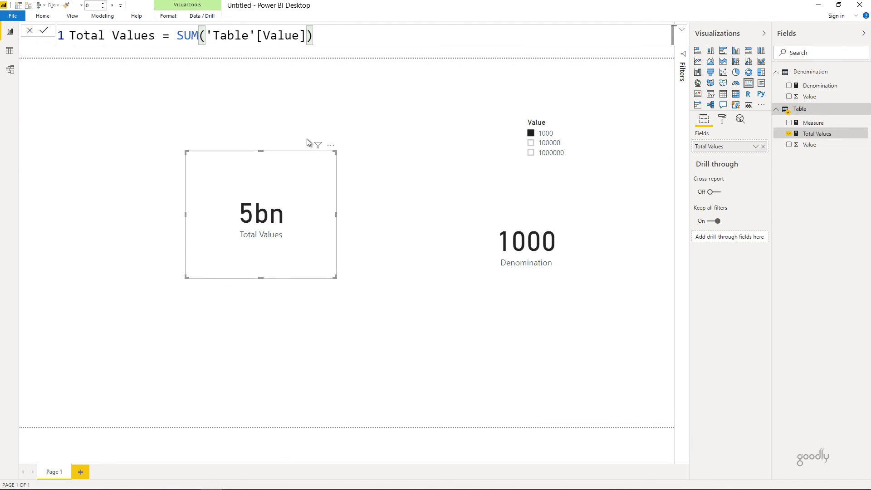
text(/d)
key(Tab)
key(ctrl+Left)
key(ctrl+BackSpace)
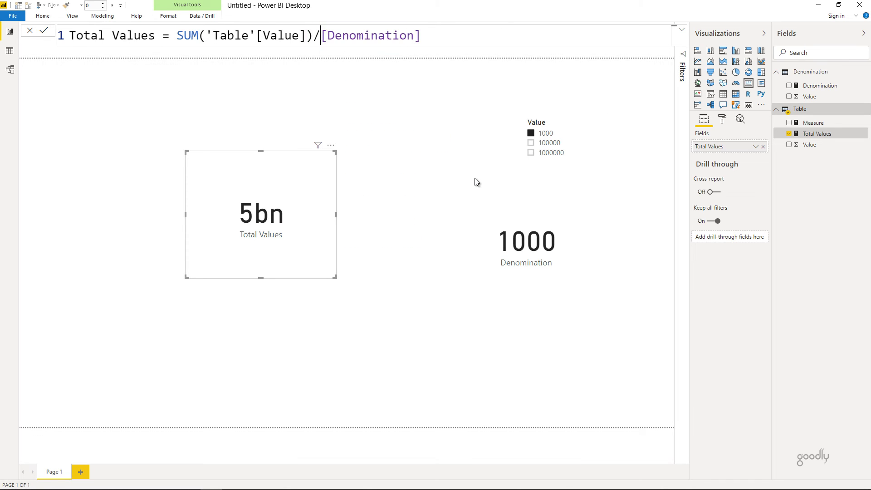
key(Return)
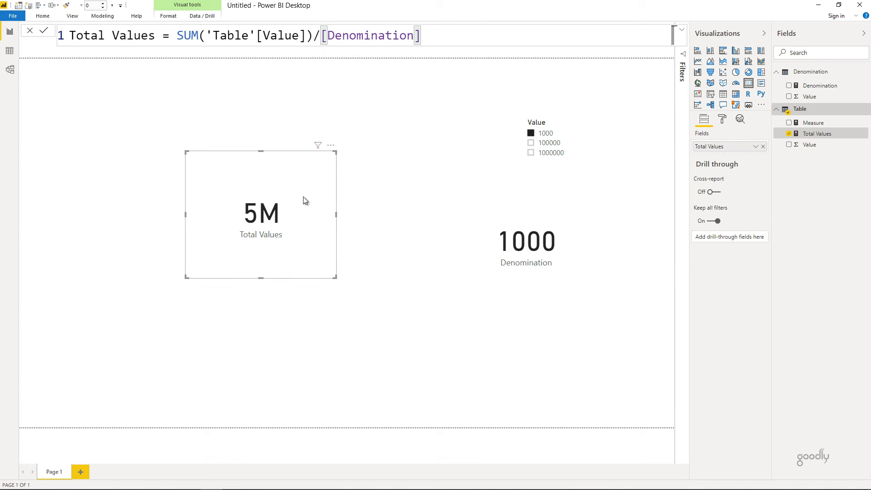
- Test the Total Values card by setting the Value slicer to 100000 and then to 1000000
click(183, 148)
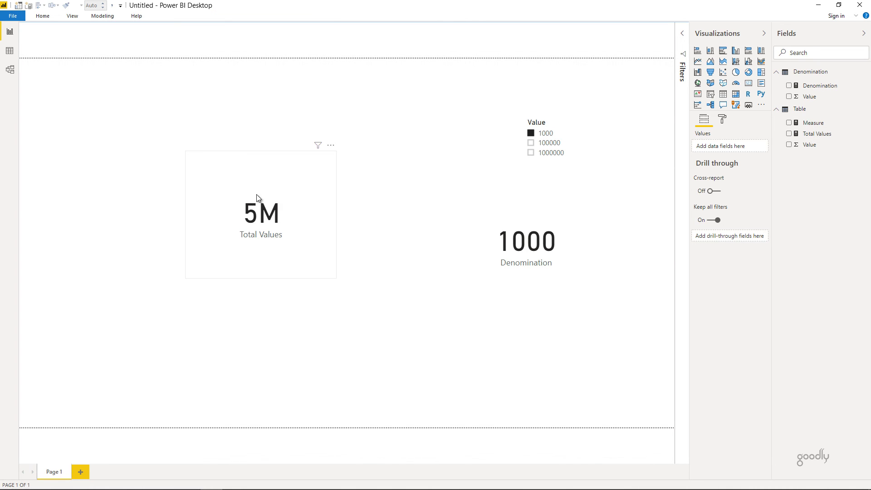
click(551, 144)
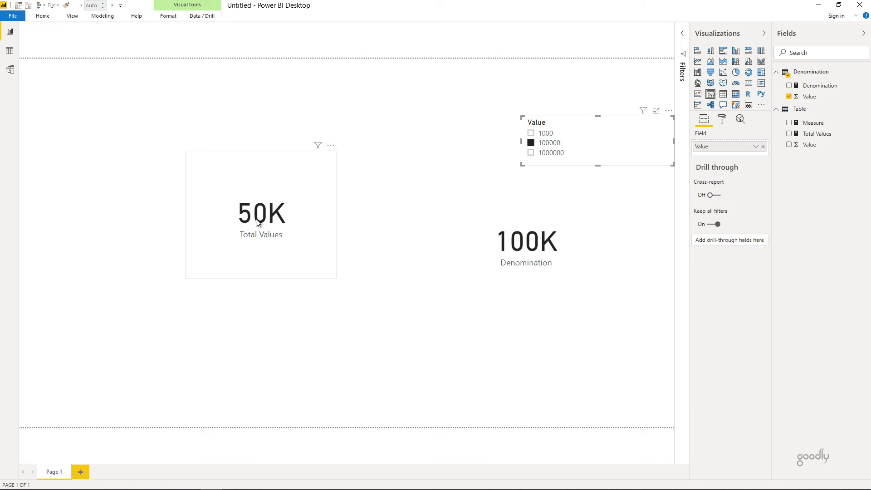
click(548, 156)
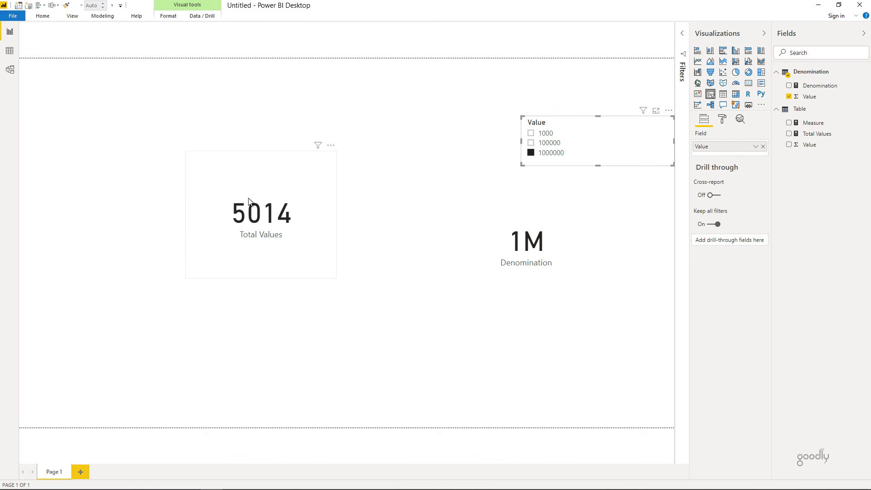
- Append a second 1000000 entry to the Denomination table formula so it reads {1000,100000,1000000,1000000}
click(811, 96)
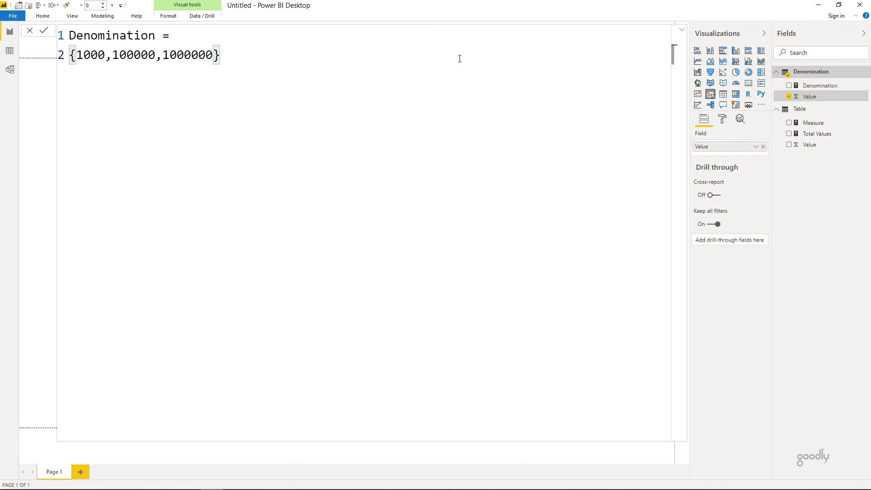
click(185, 55)
double_click(188, 54)
key(Right)
text(,)
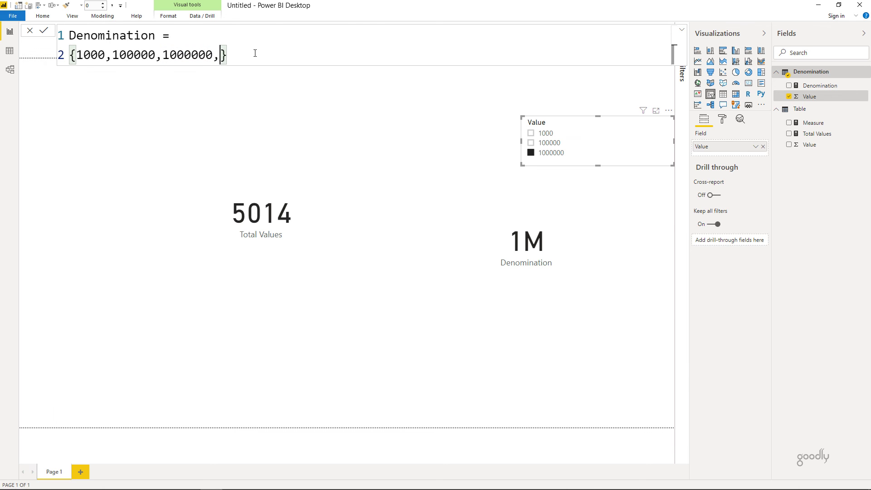
key(Left)
key(ctrl+shift+Left)
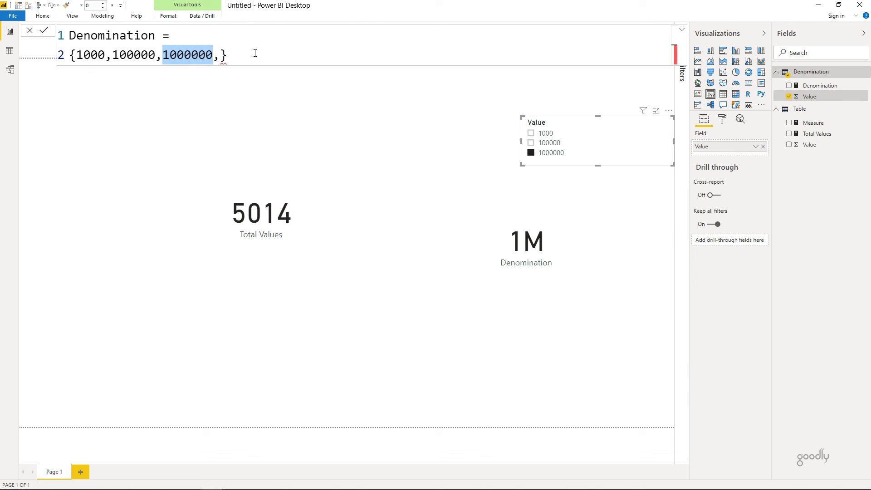
key(ctrl+c)
key(Right)
key(Right)
key(ctrl+v)
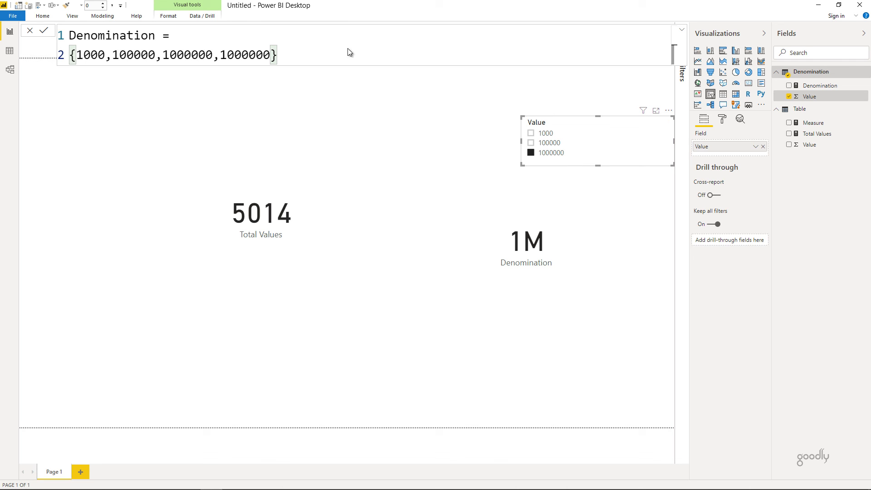
- Filter the Value column of the Denomination table in Data view to only 1000000
click(9, 50)
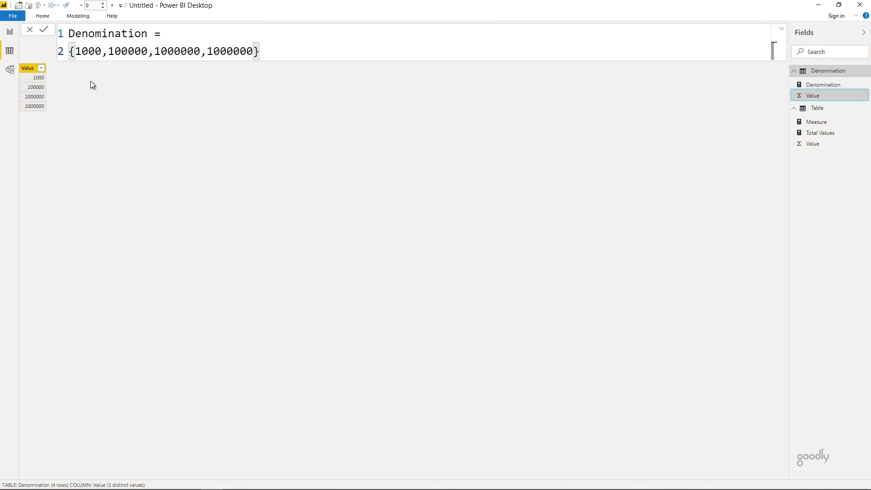
click(41, 69)
click(61, 145)
click(66, 170)
click(123, 184)
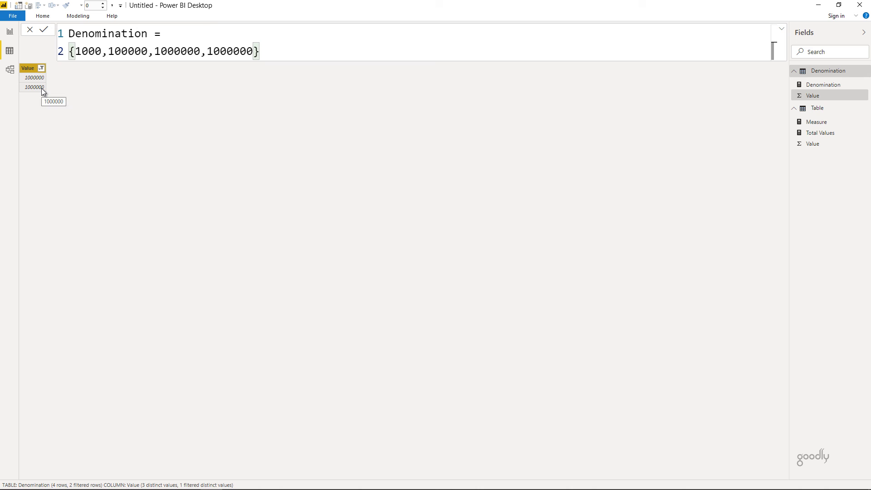
- Return to the report page and add 100000 to the 1000000 selection in the Value slicer
click(10, 30)
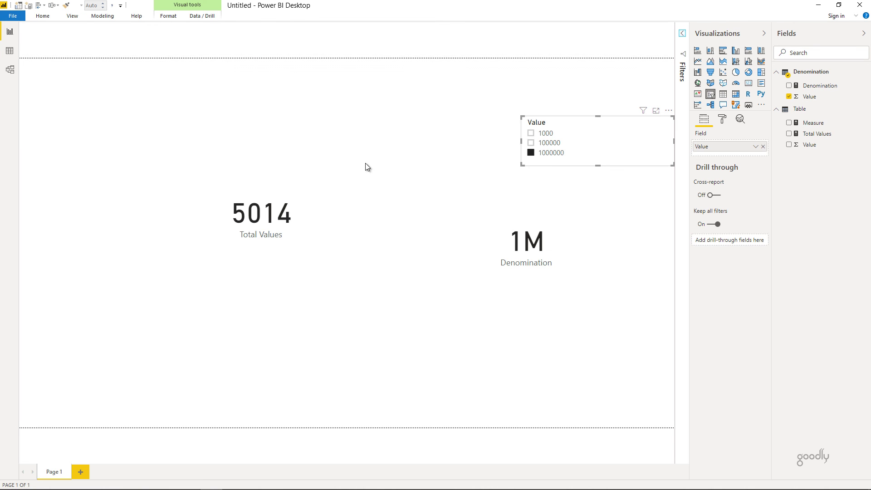
ctrl+click(553, 149)
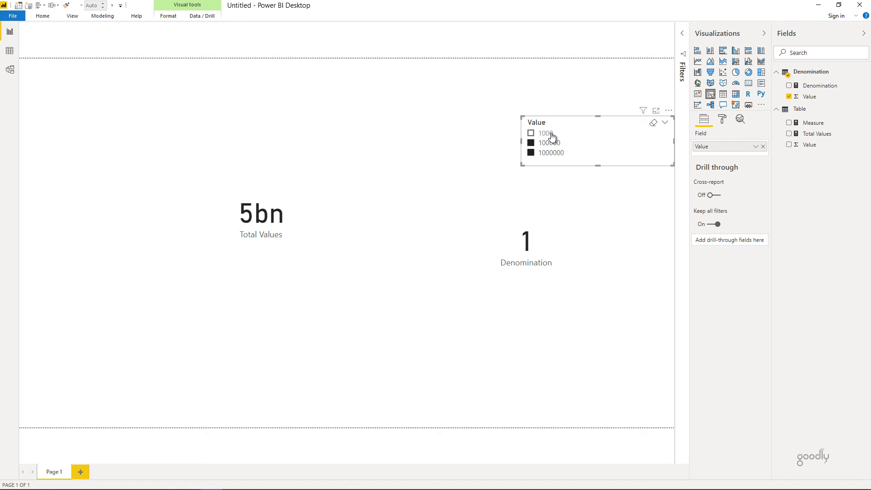